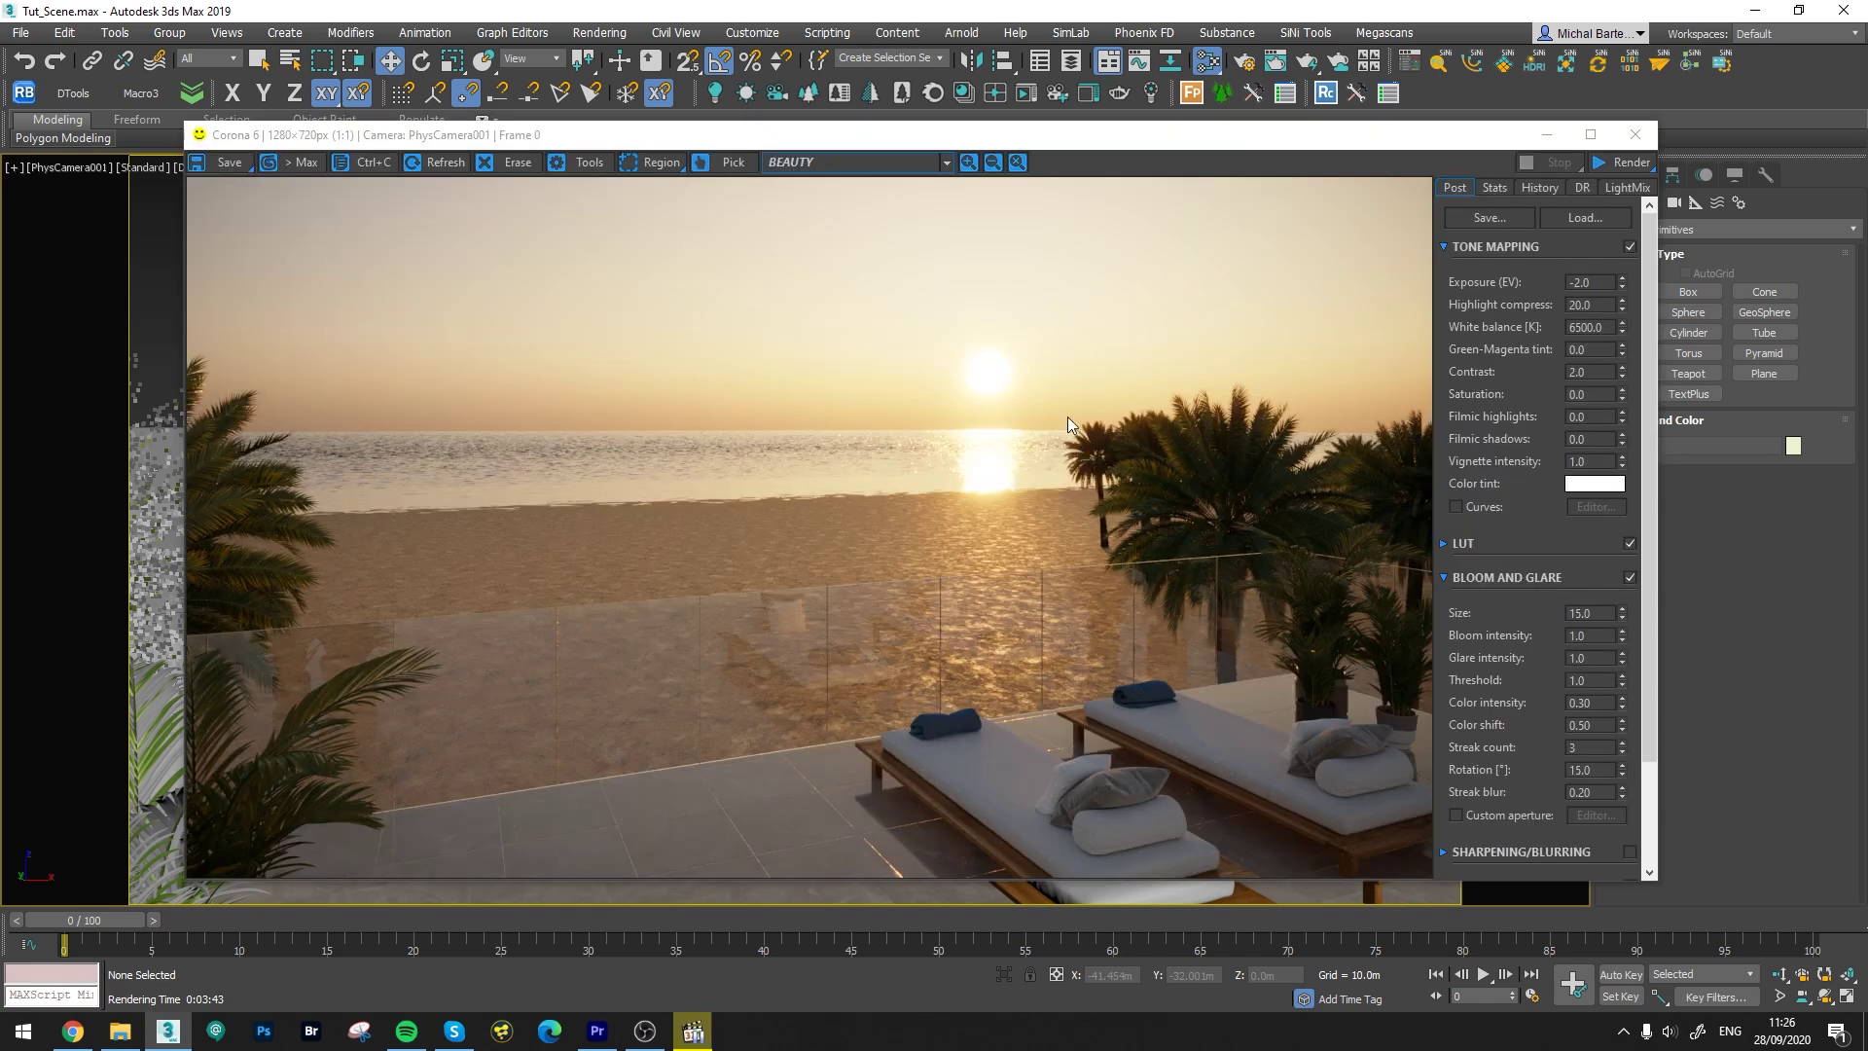
Switch the Corona frame buffer from BEAUTY to the CMasking_Mask_Sand_Glass_Lounge pass
click(905, 163)
click(874, 219)
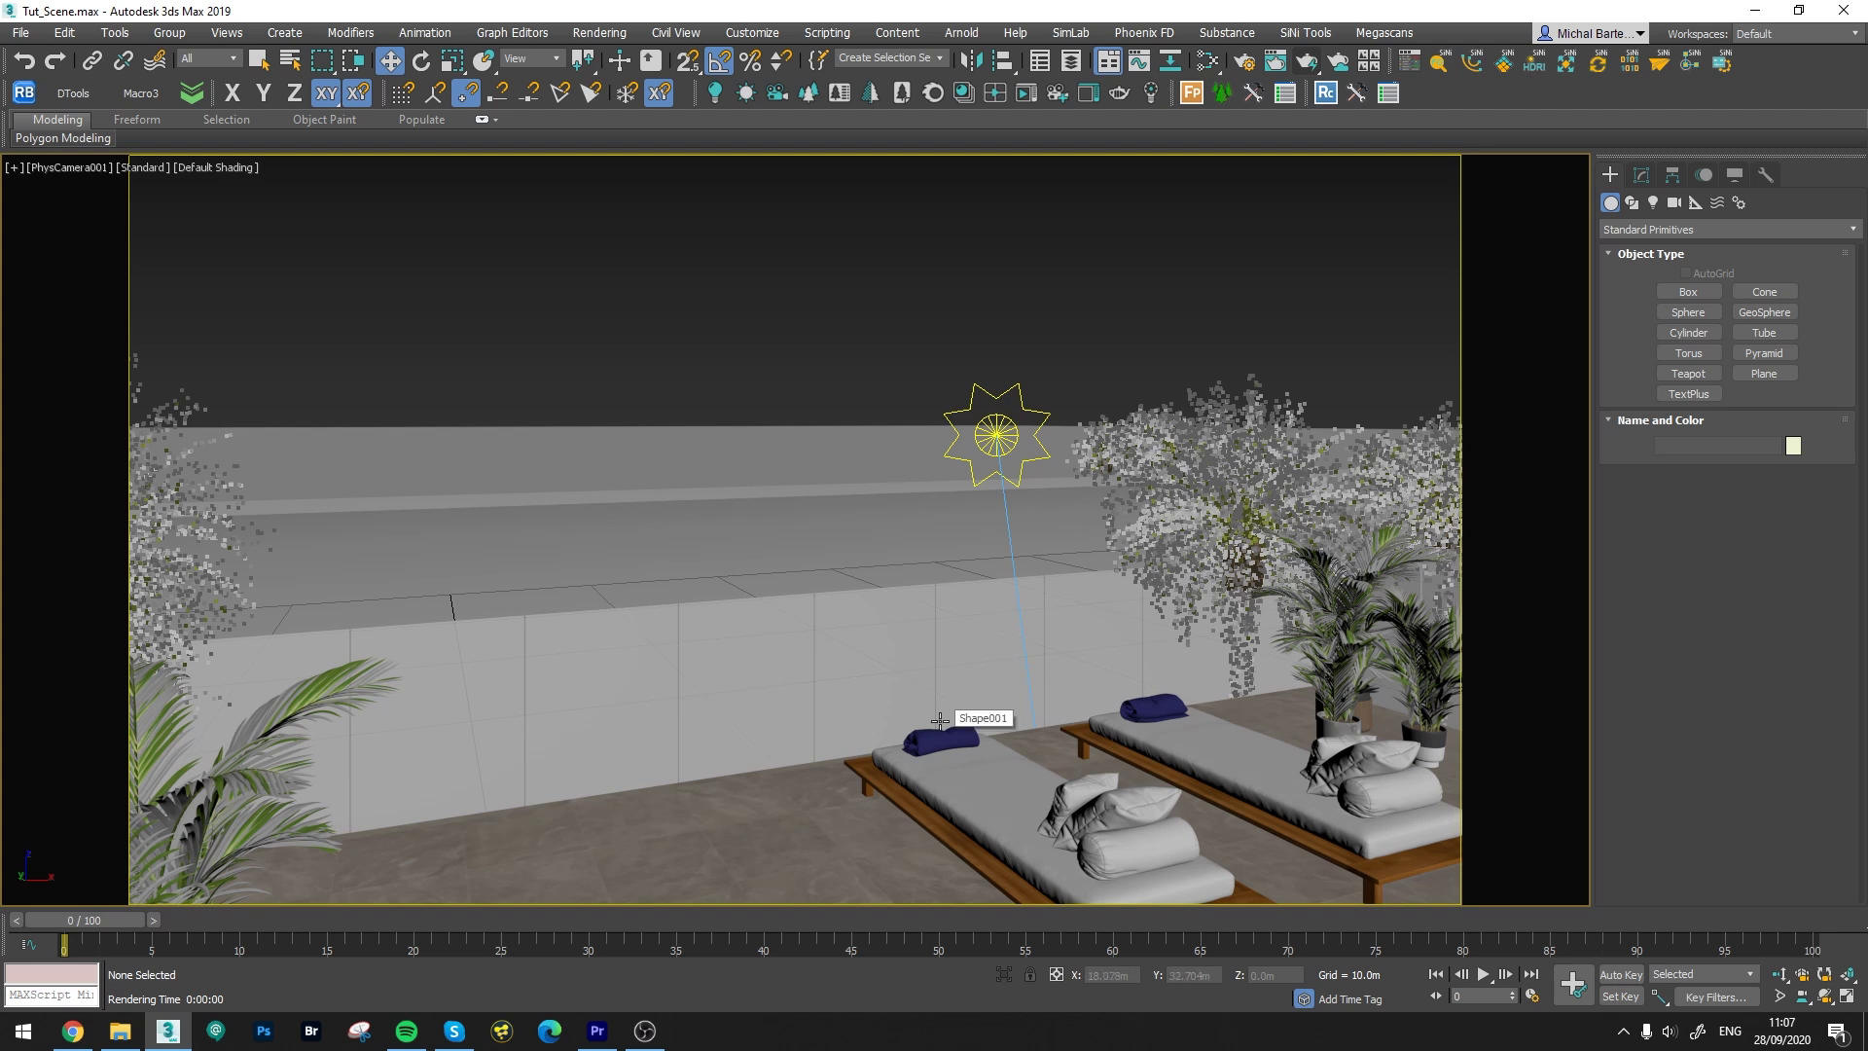
Open the Slate Material Editor with the M shortcut
key(m)
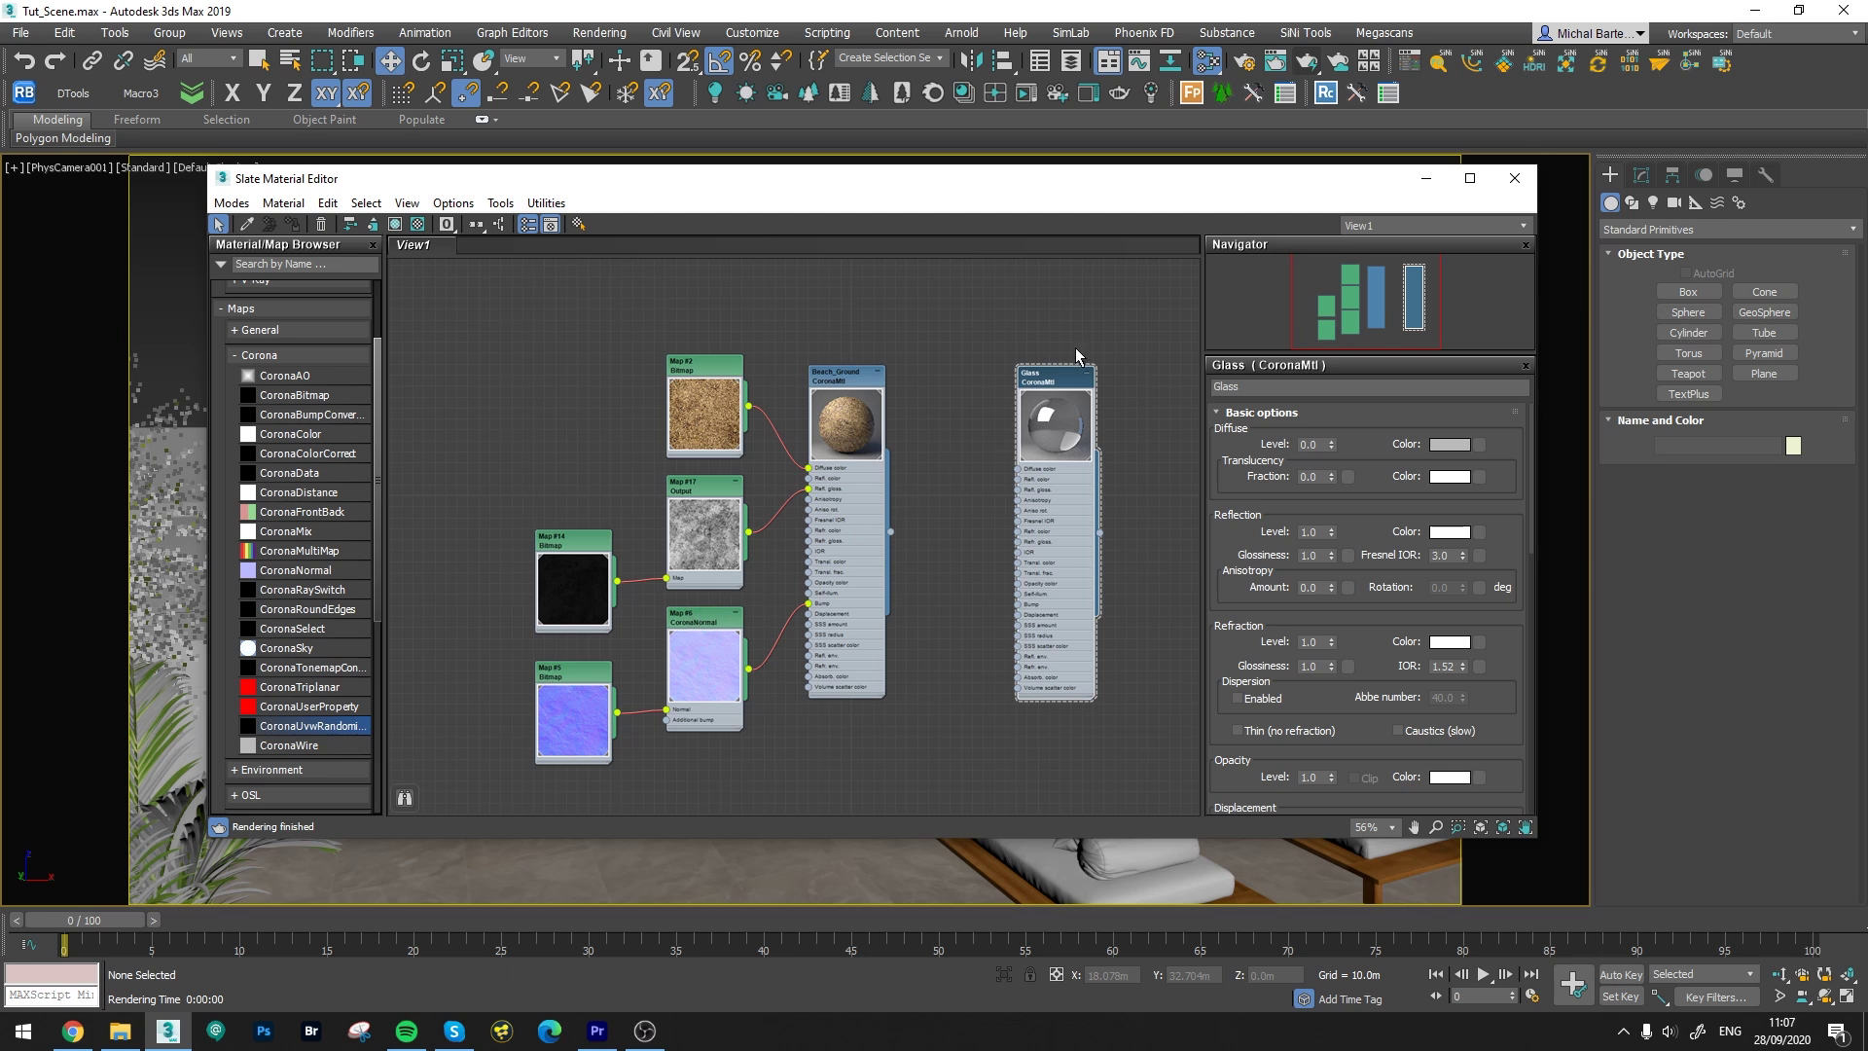
Render PhysCamera001 to review the tiled sand, then minimize the Corona frame buffer
key(shift+q)
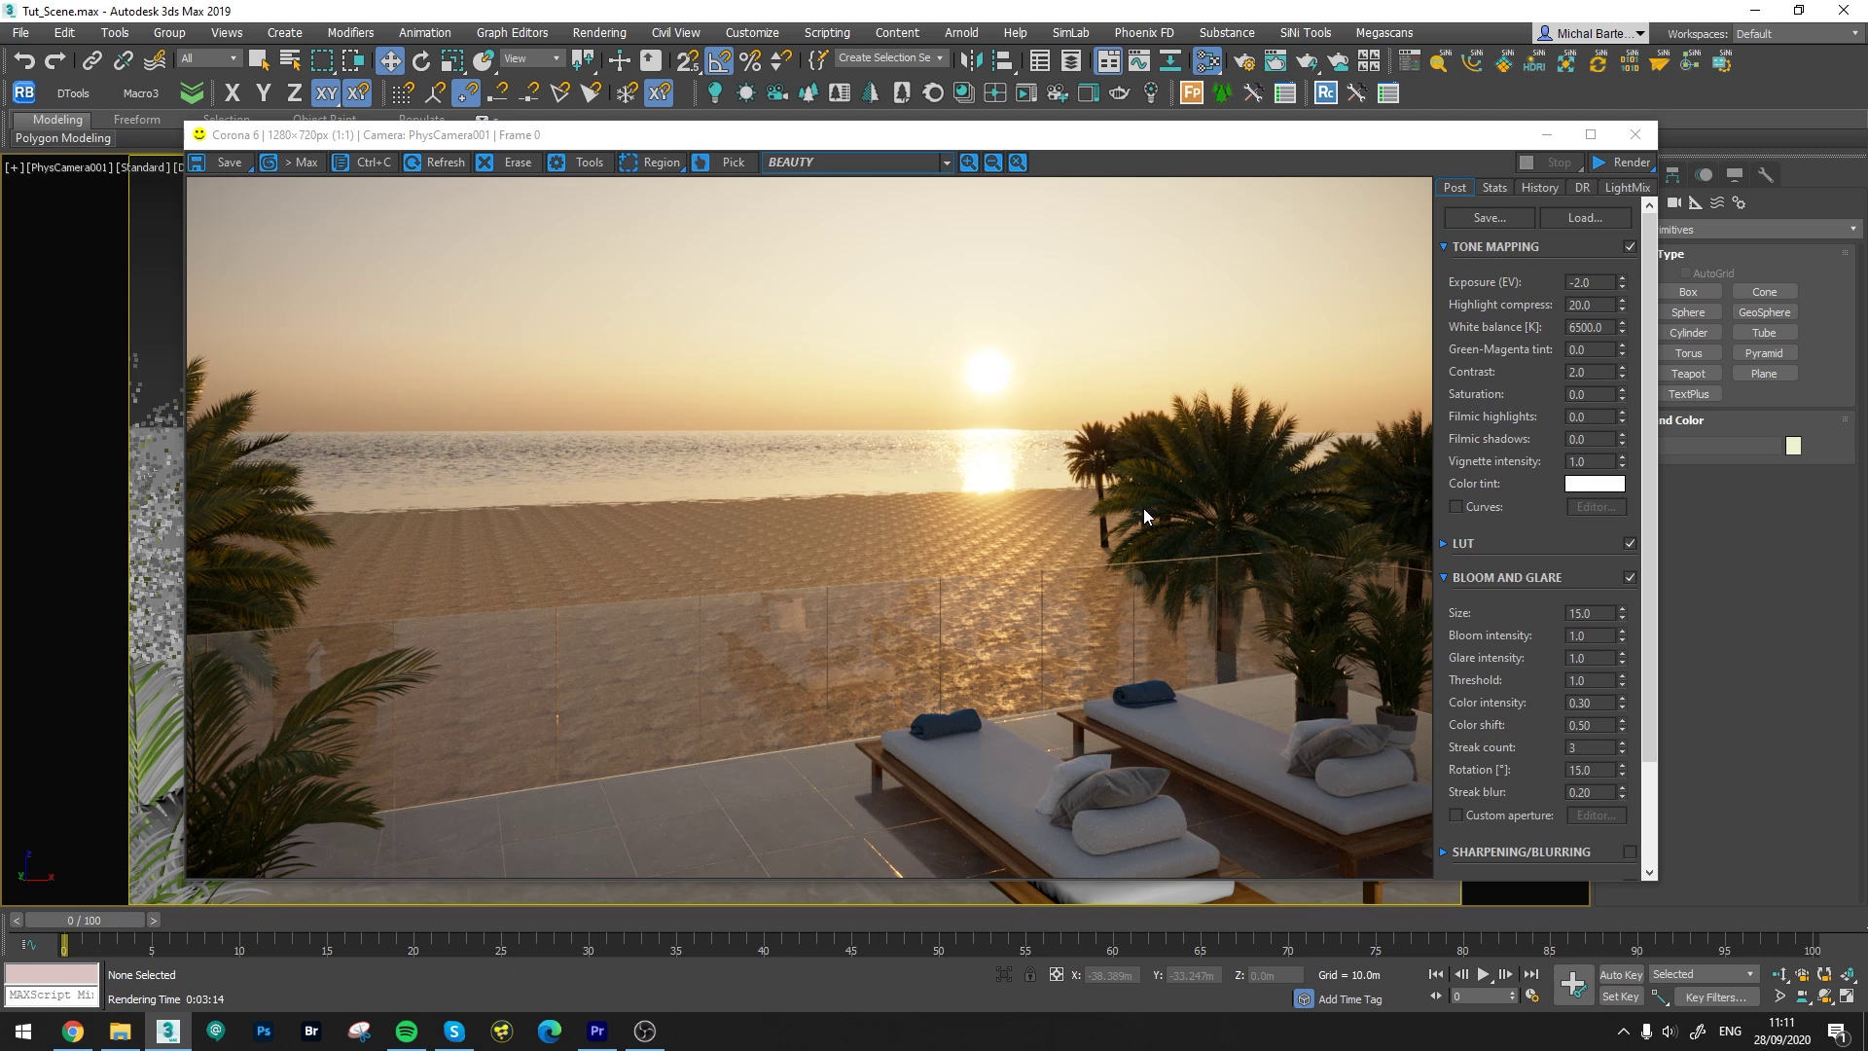
click(1529, 137)
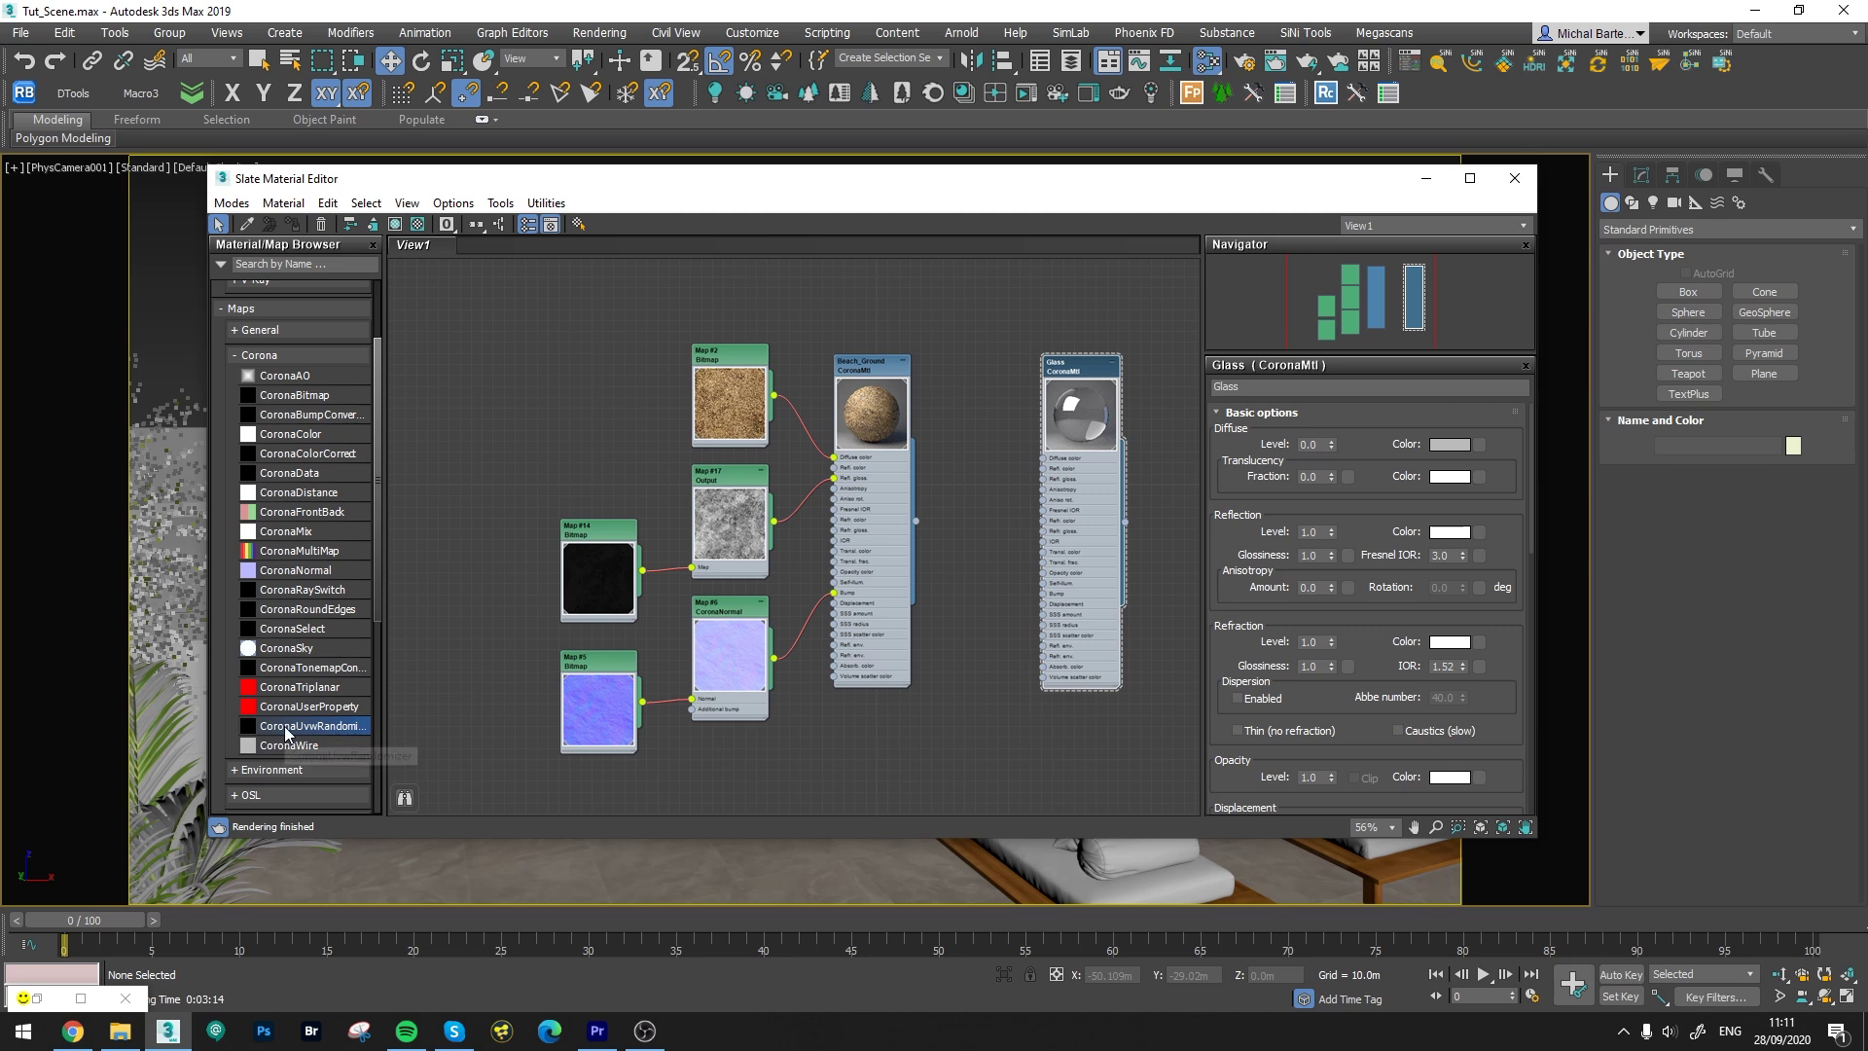
Add a CoronaUvwRandomizer node and wire it between Map #2 and Beach_Ground's Diffuse color
drag(516, 429, 546, 355)
double_click(561, 354)
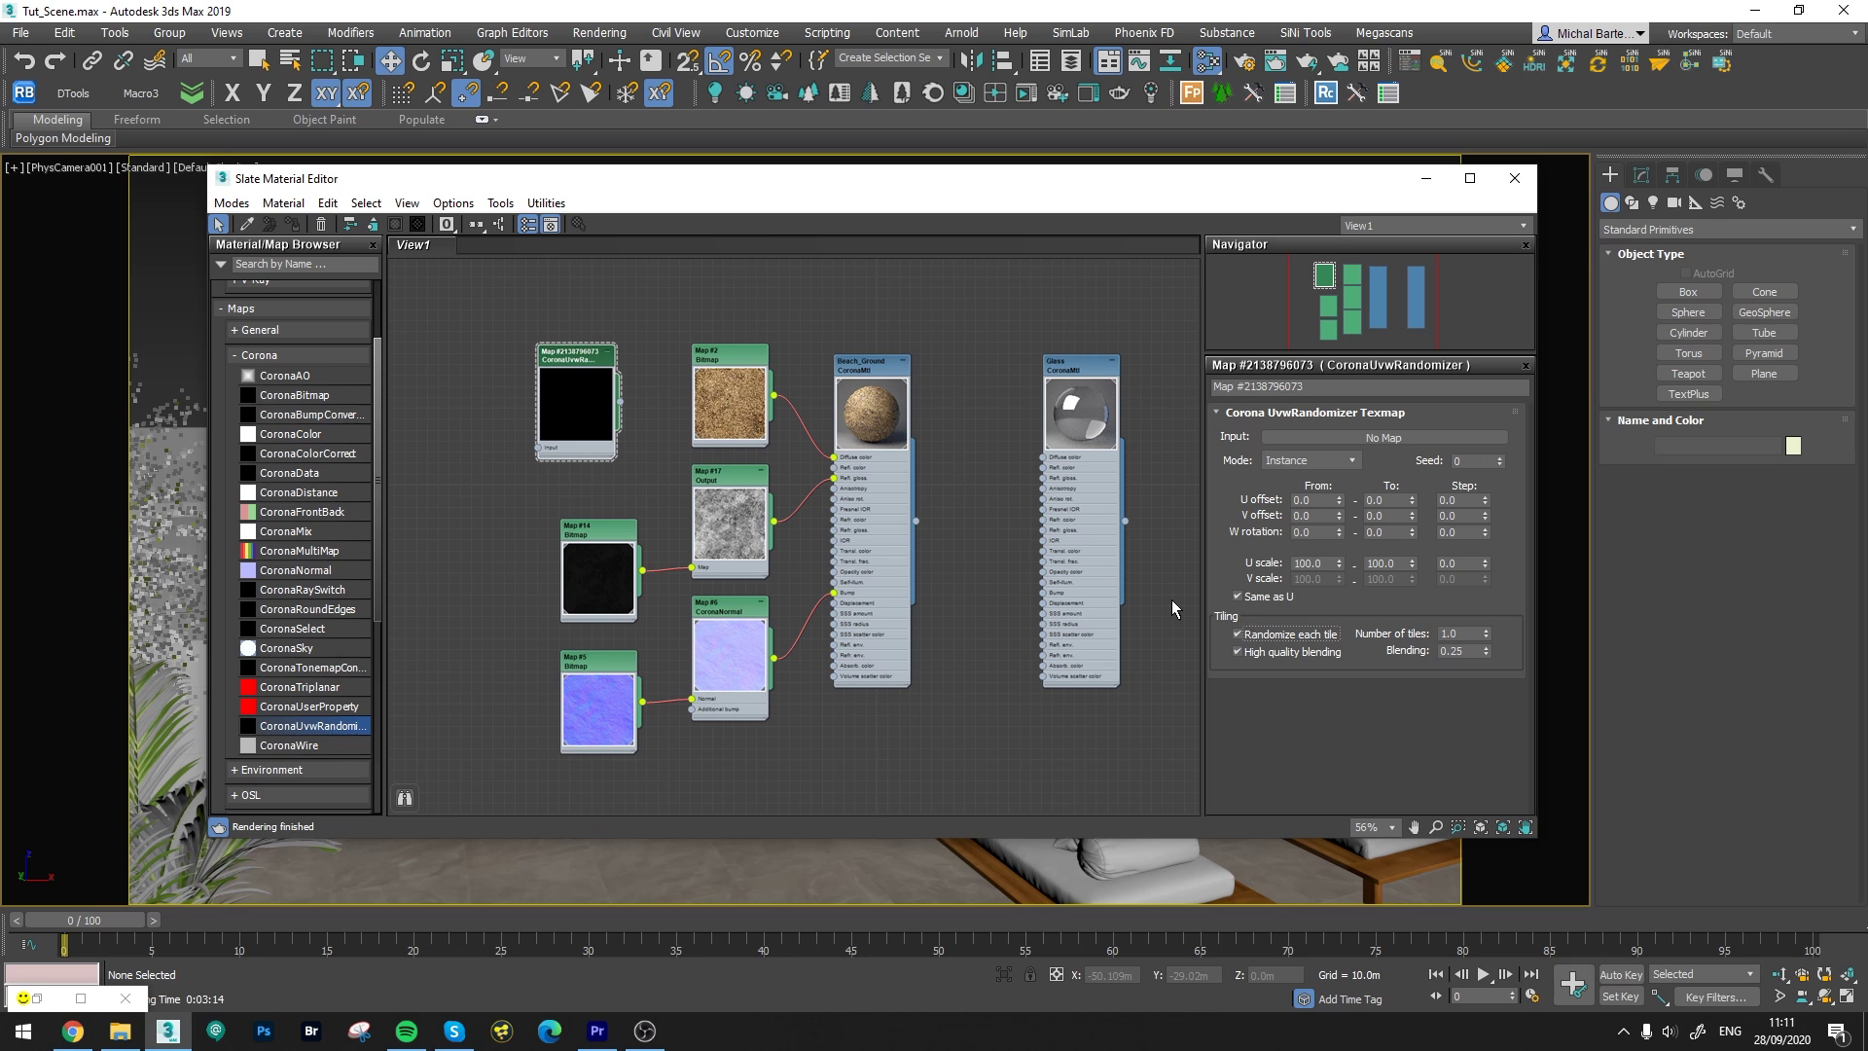
middle_drag(545, 418, 537, 439)
drag(537, 439, 679, 331)
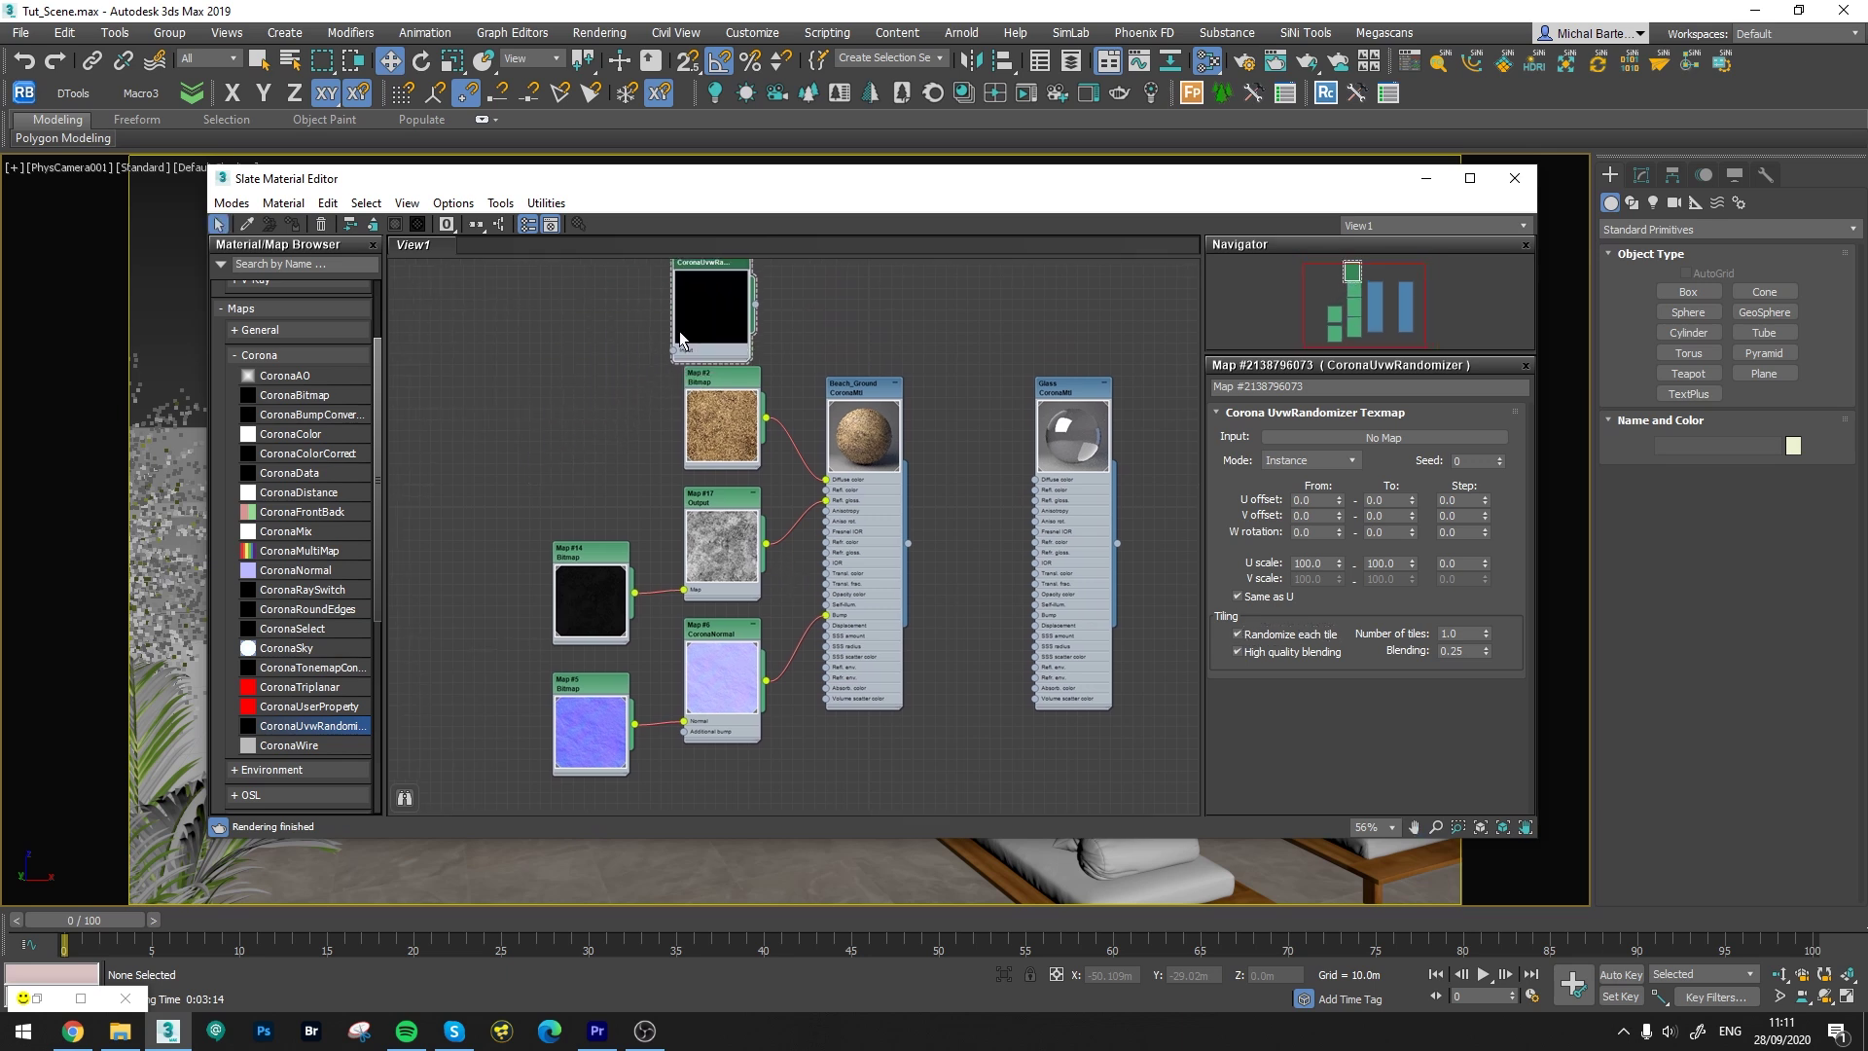
middle_drag(679, 331, 585, 418)
scroll(586, 418, down, 1)
drag(674, 321, 669, 661)
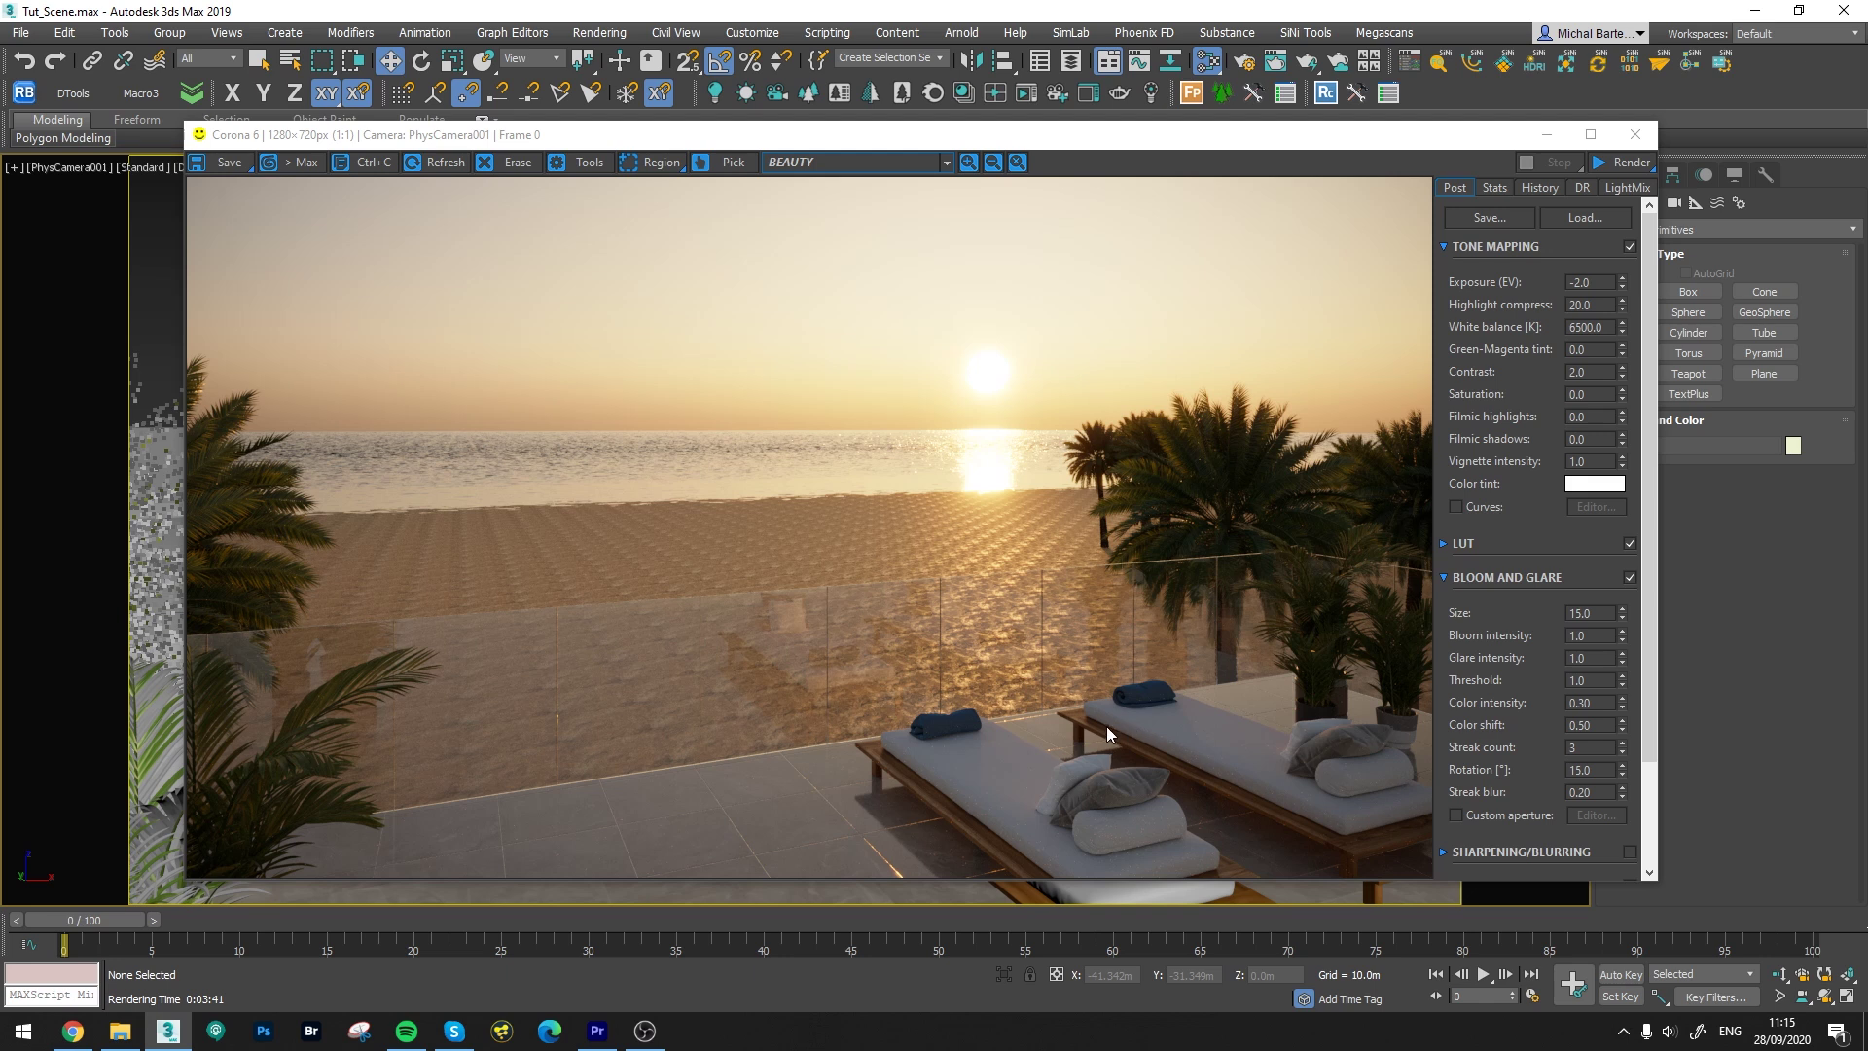
Minimize the Corona frame buffer to return to the Slate Material Editor
click(1546, 135)
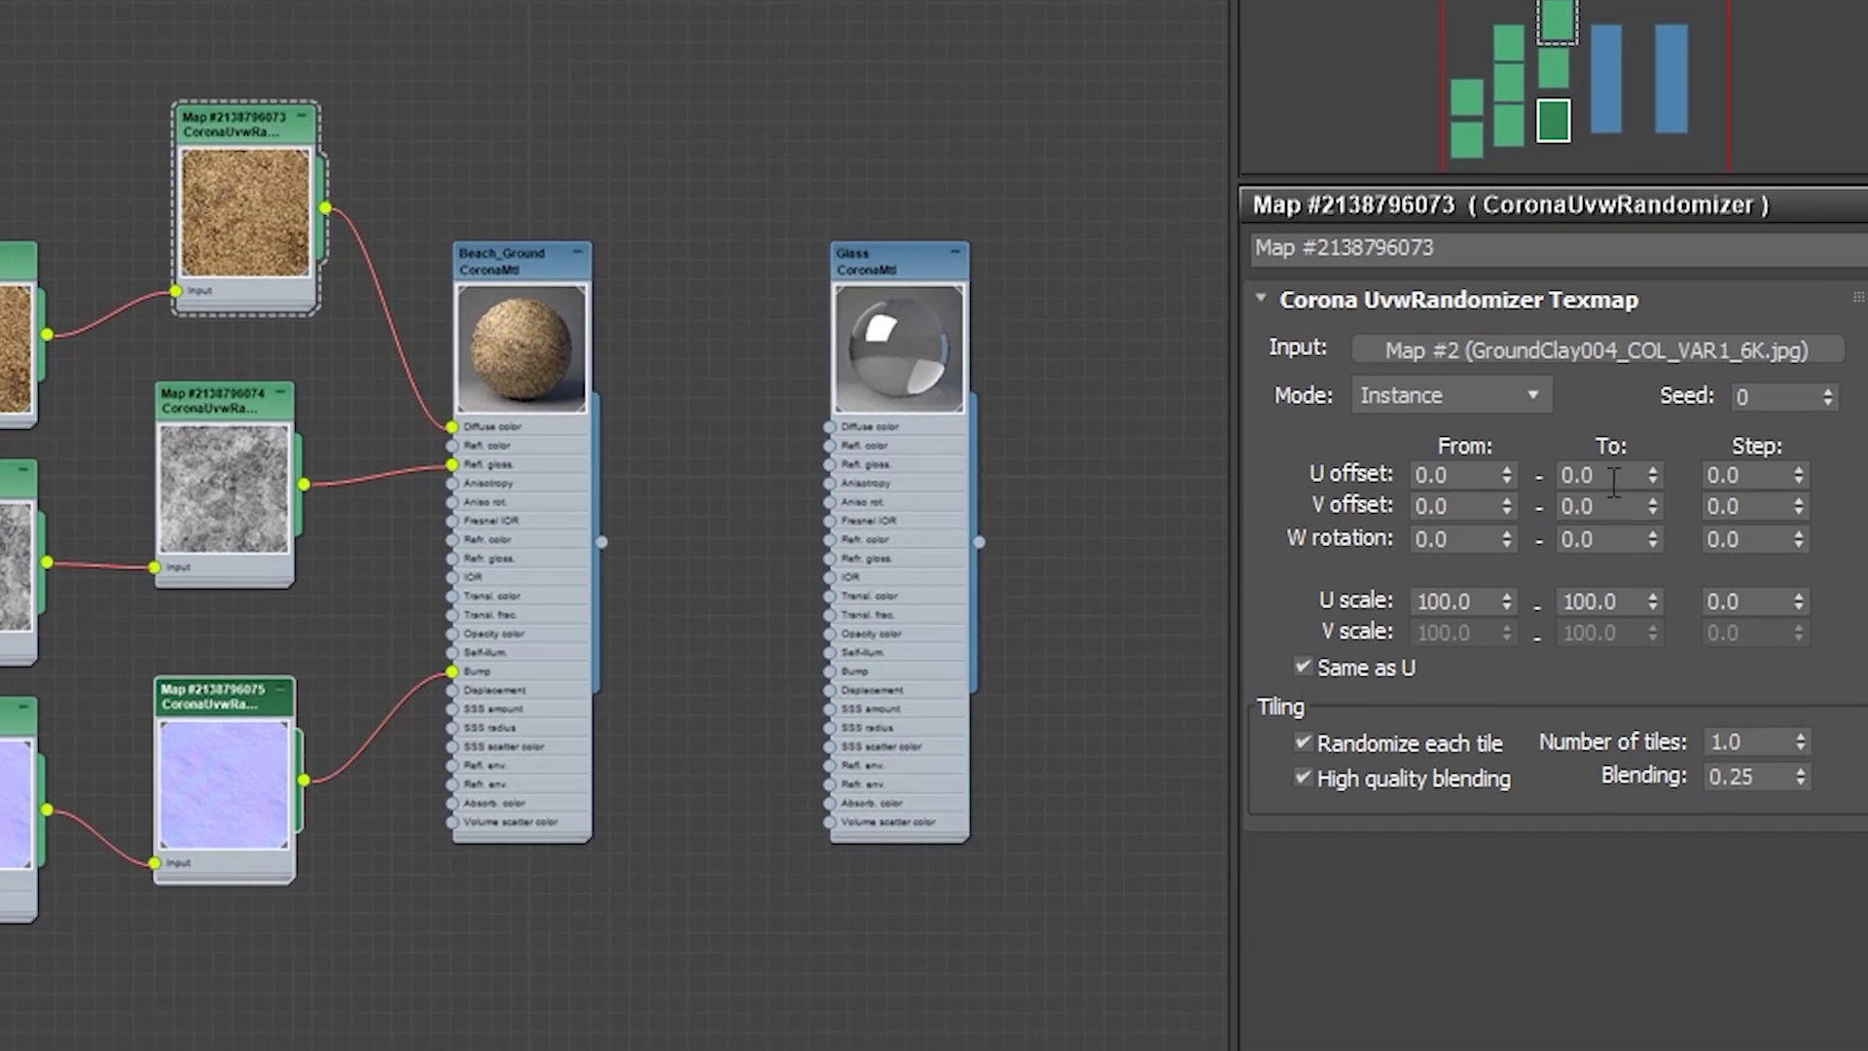
Set the first randomizer's U and V offset limits to 1.0 and W rotation to 360
click(1374, 501)
text(1)
key(Tab)
text(1)
key(Tab)
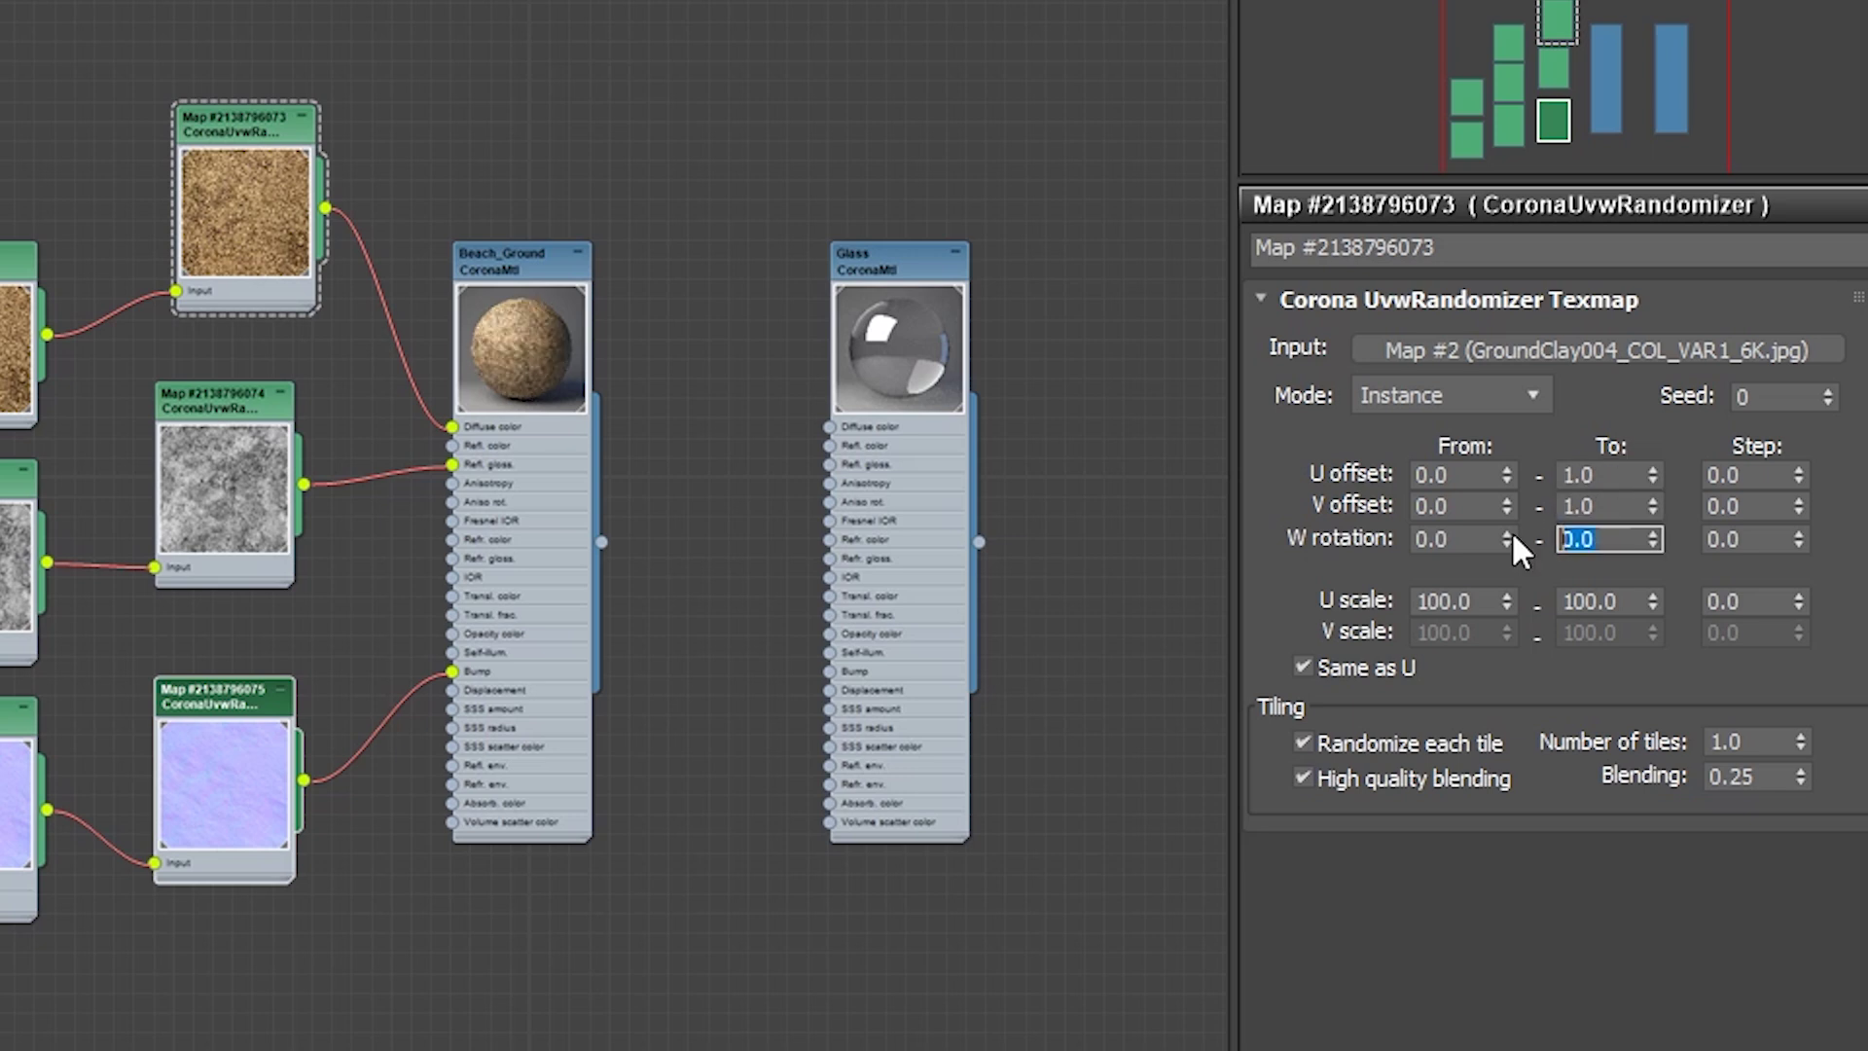
text(360)
key(shift+Tab)
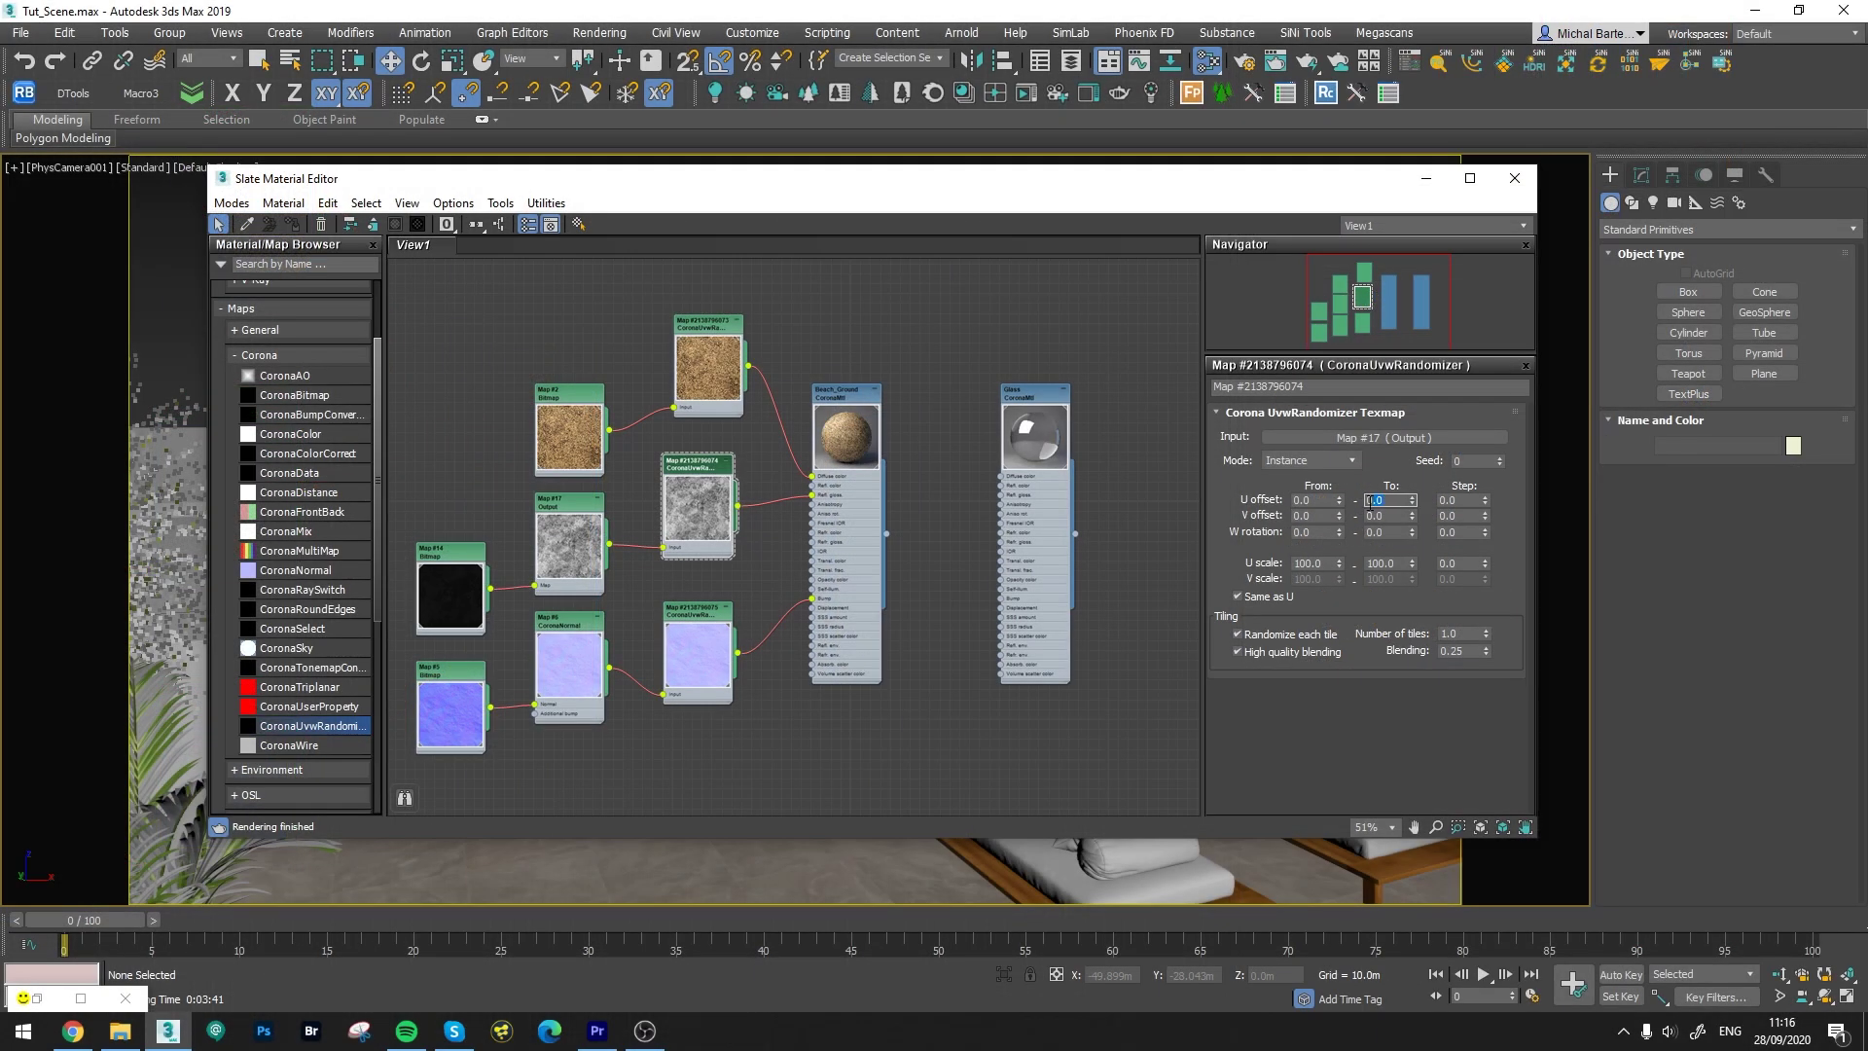
Set the gloss randomizer's U and V offset limits to 1.0 and W rotation to 360
text(1)
key(Tab)
text(1)
key(Tab)
text(36)
Set the bump randomizer's U and V offset limits to 1.0 and W rotation to 360
click(691, 615)
click(1367, 500)
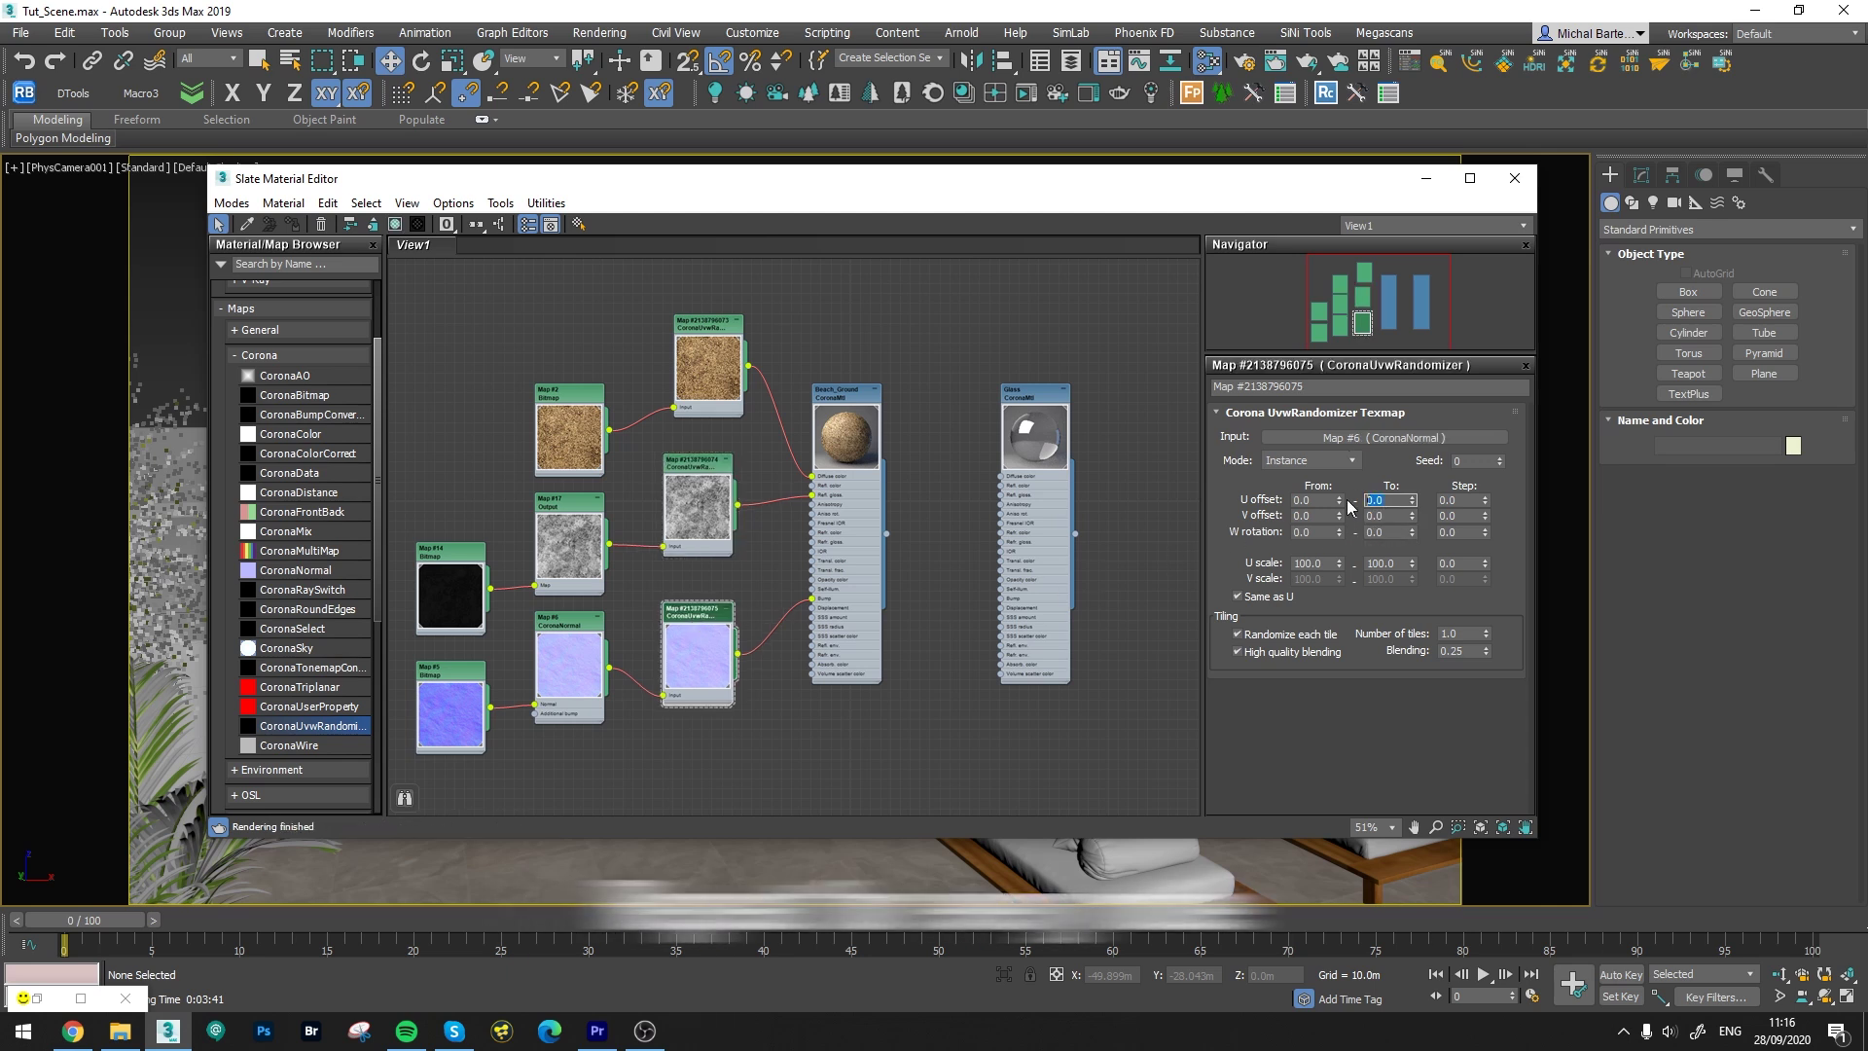
text(1)
key(Tab)
text(1)
key(Tab)
text(3)
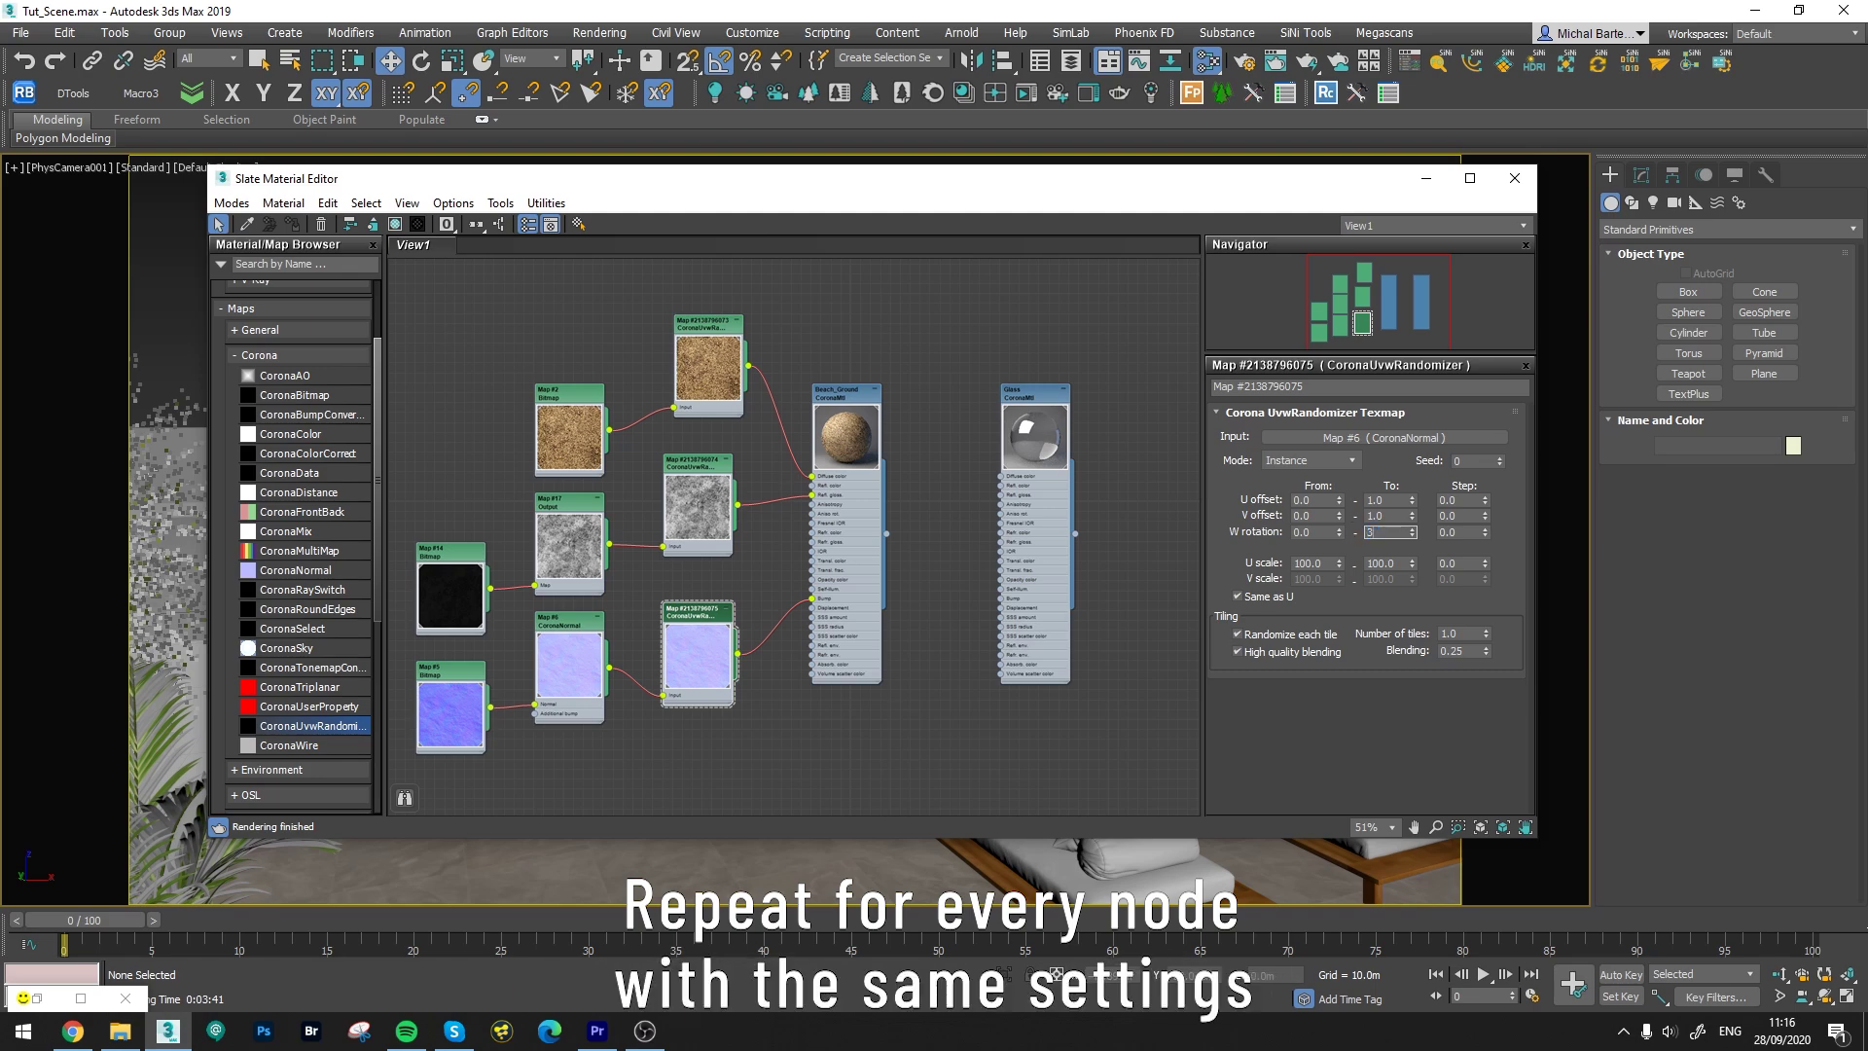
text(60)
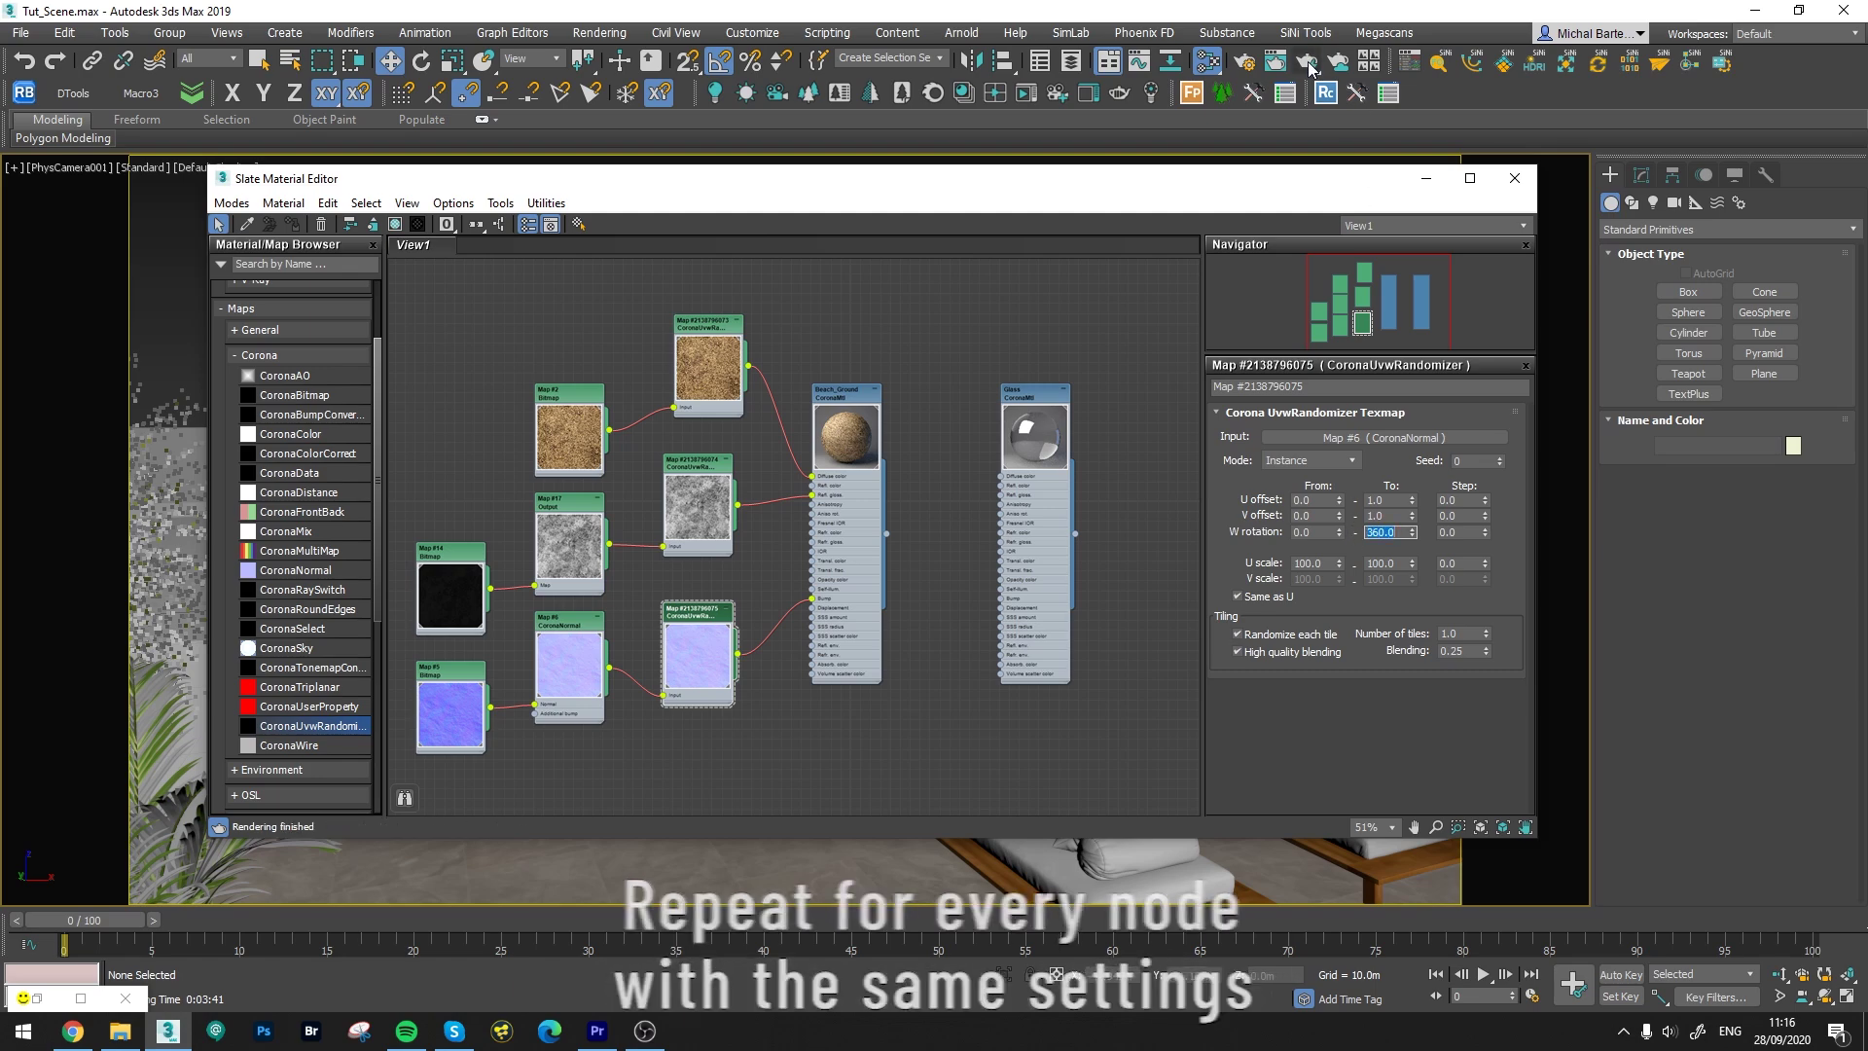
Re-render the terrace with Shift+Q to check the randomized, untiled sand
key(shift+q)
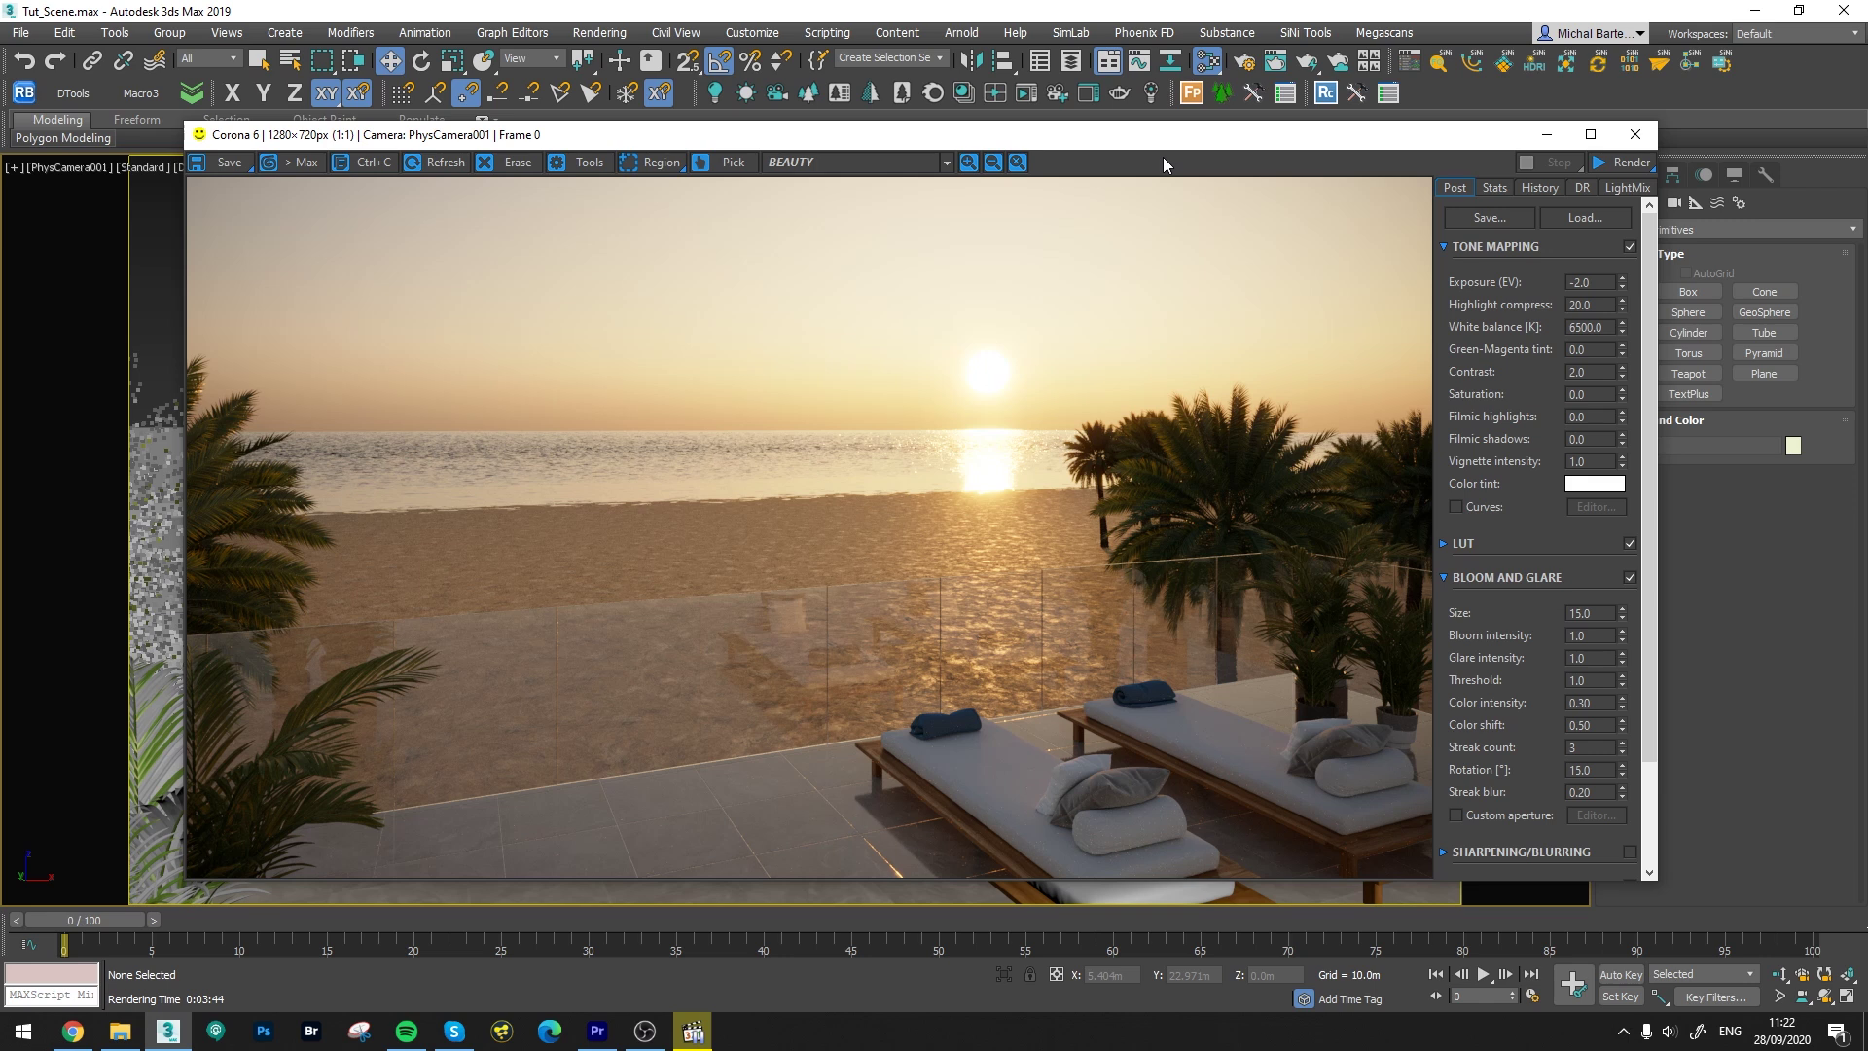
Inspect the CMasking_WireColor pass in the Corona VFB, then set the channel back to BEAUTY
click(944, 161)
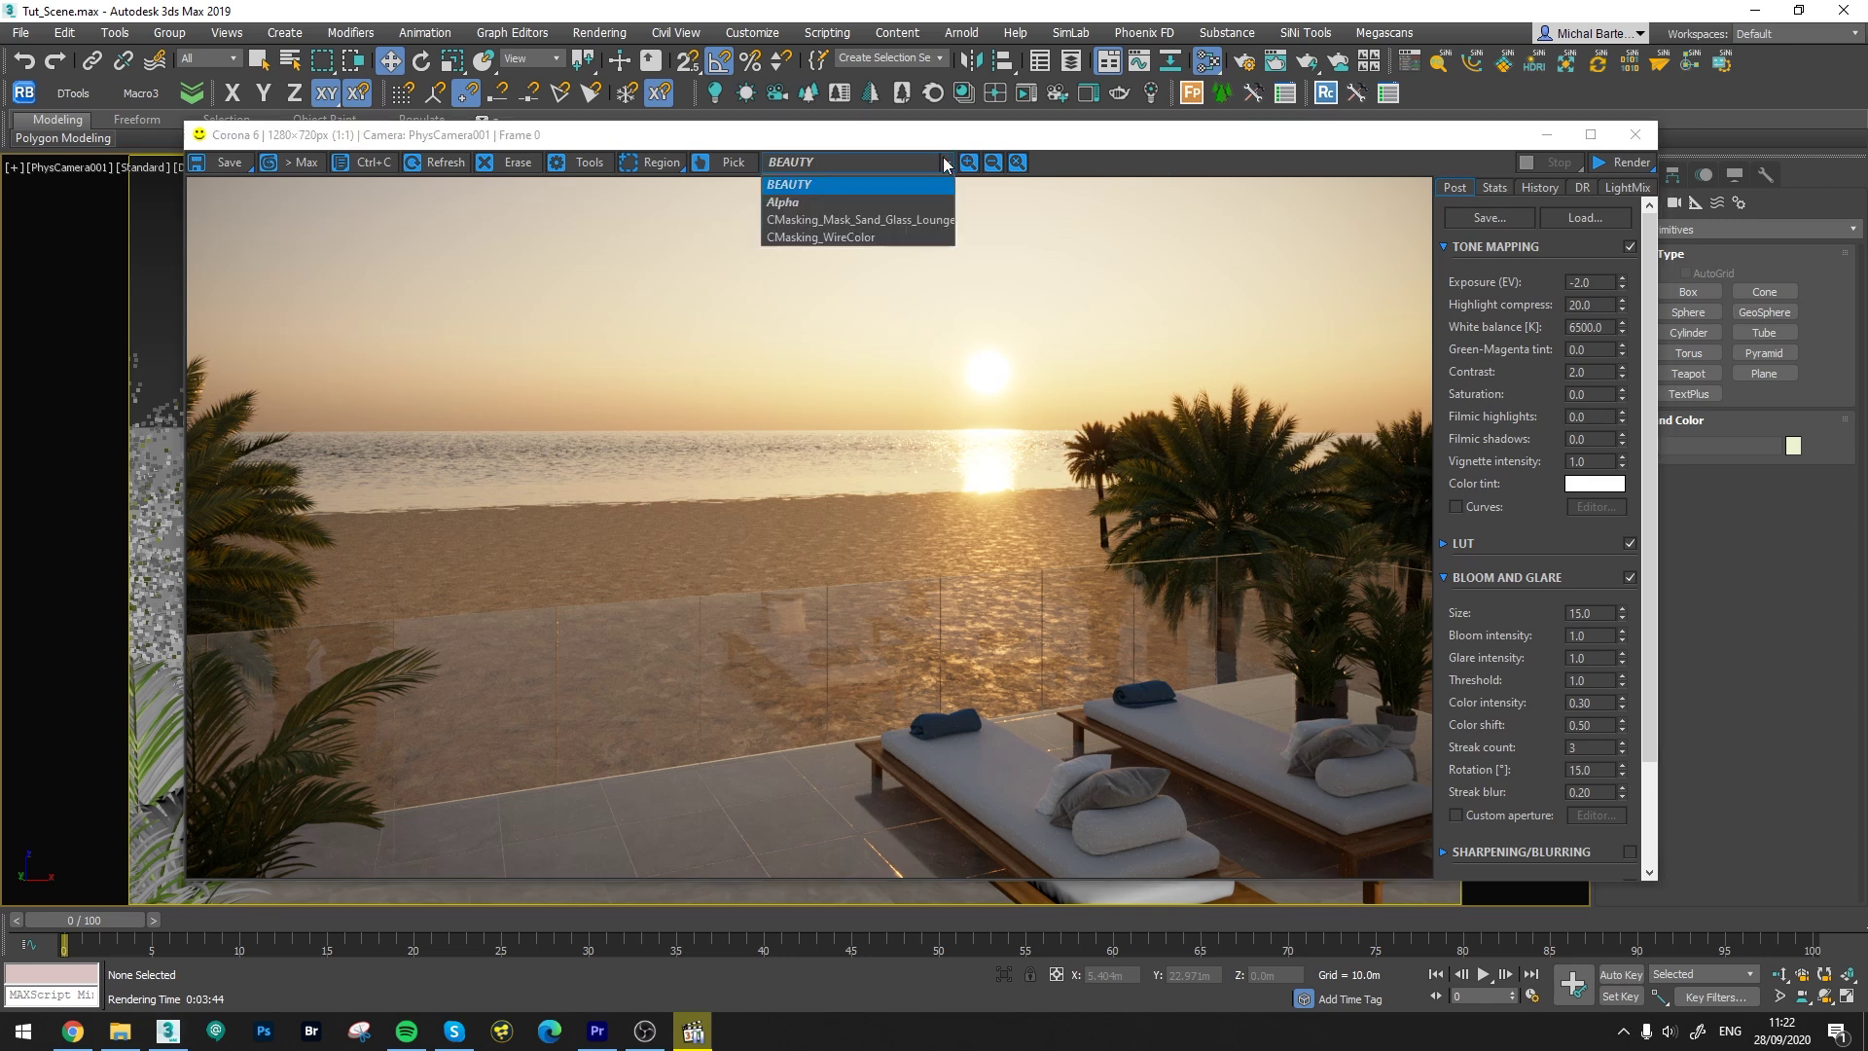
click(890, 202)
scroll(901, 166, down, 1)
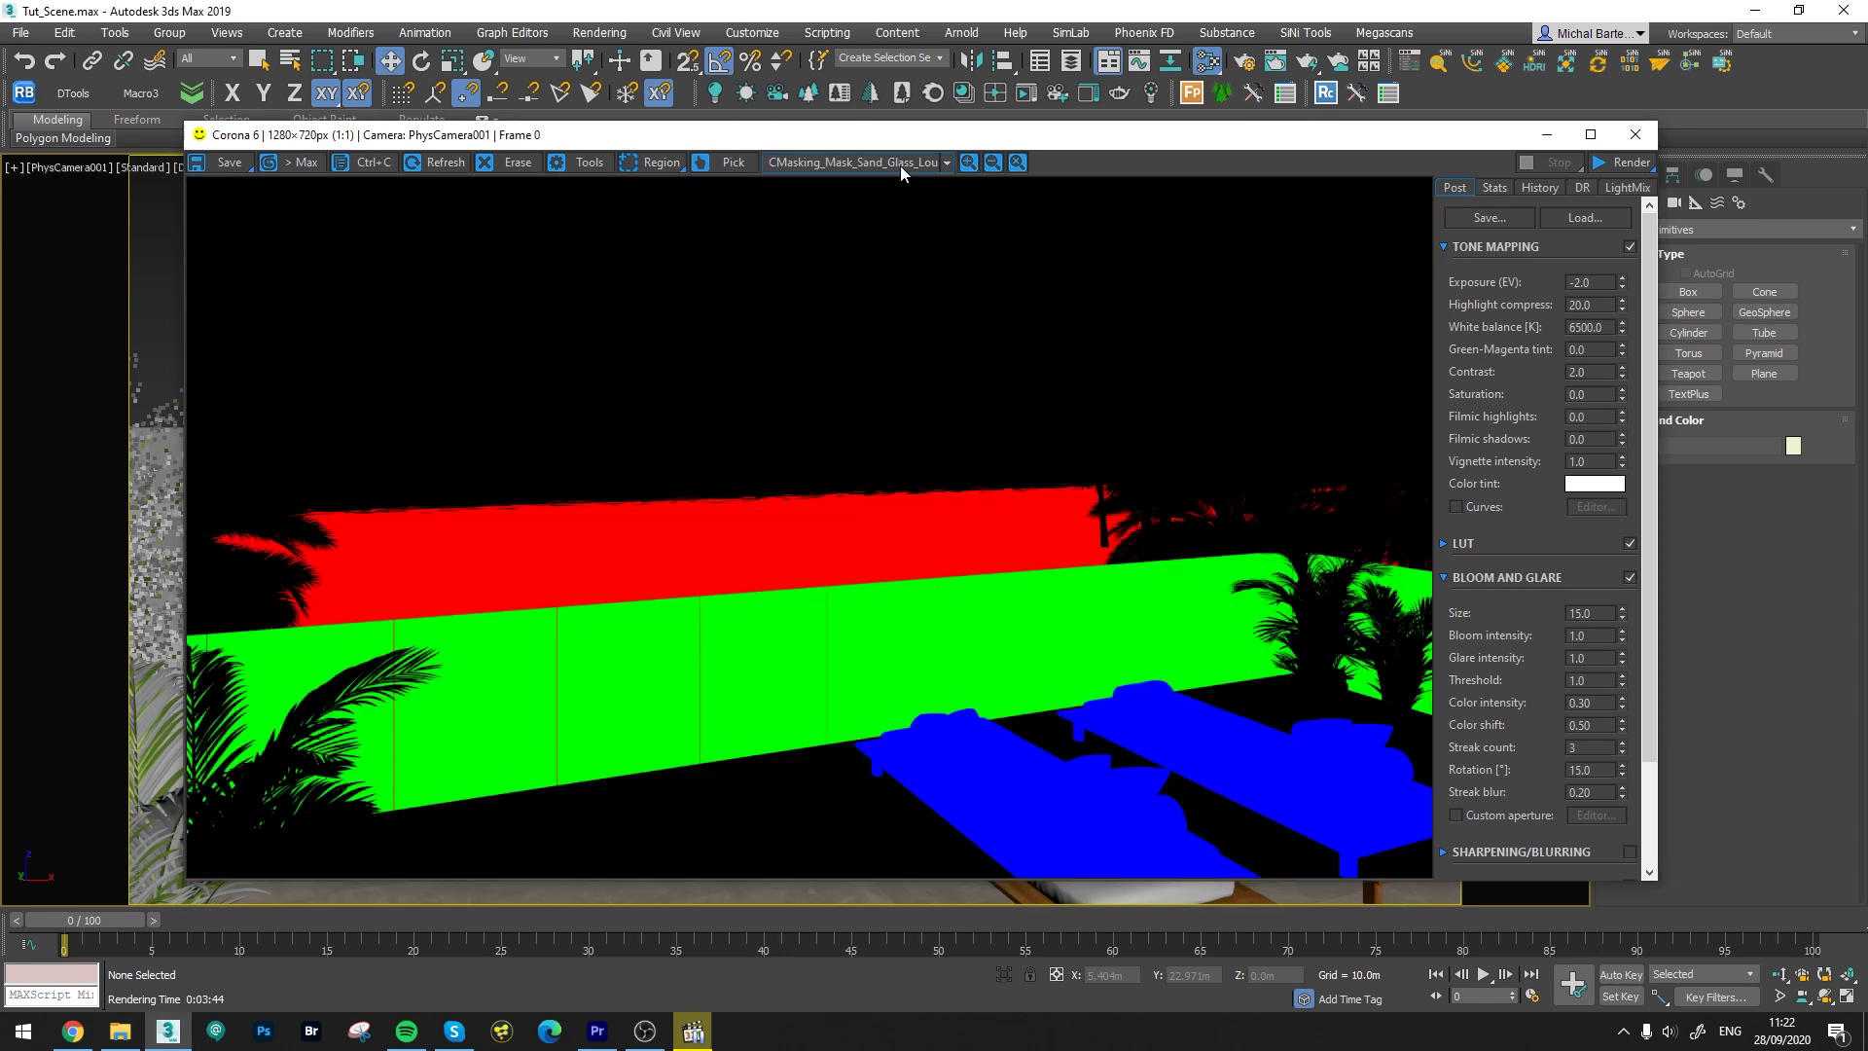
scroll(901, 165, down, 1)
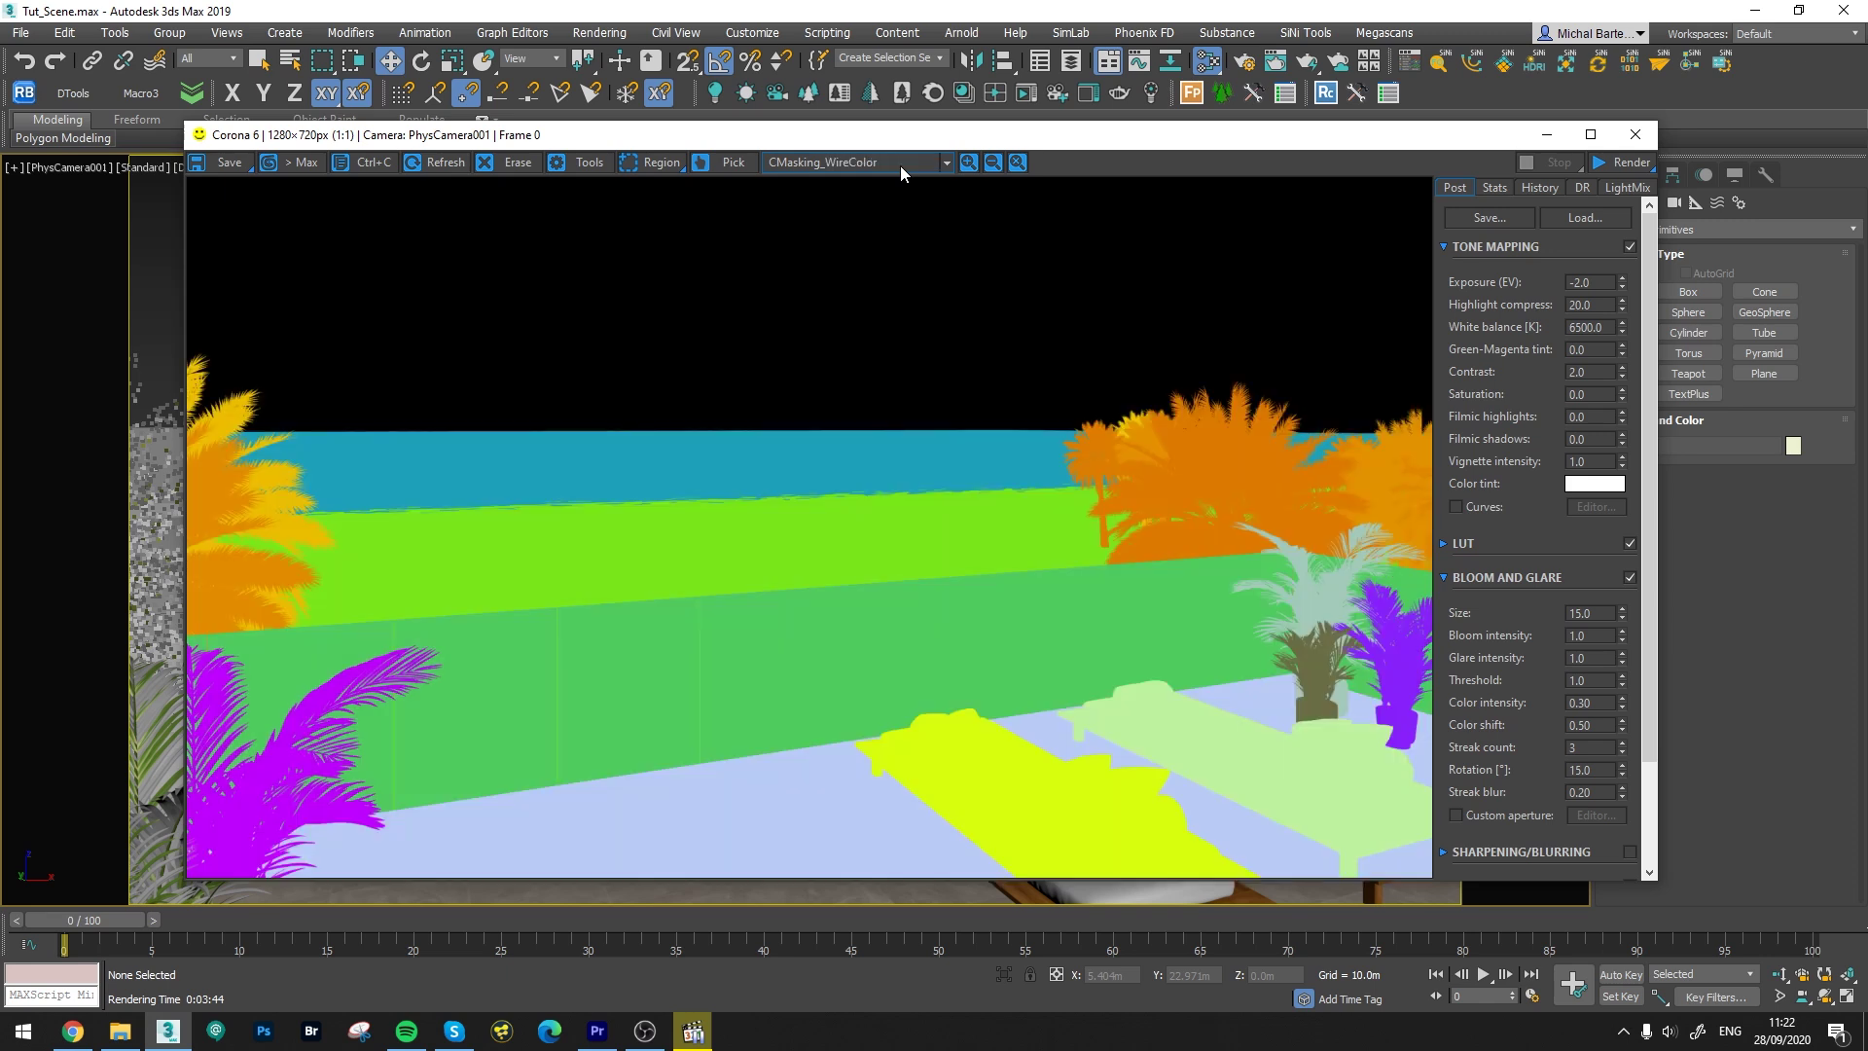
click(901, 165)
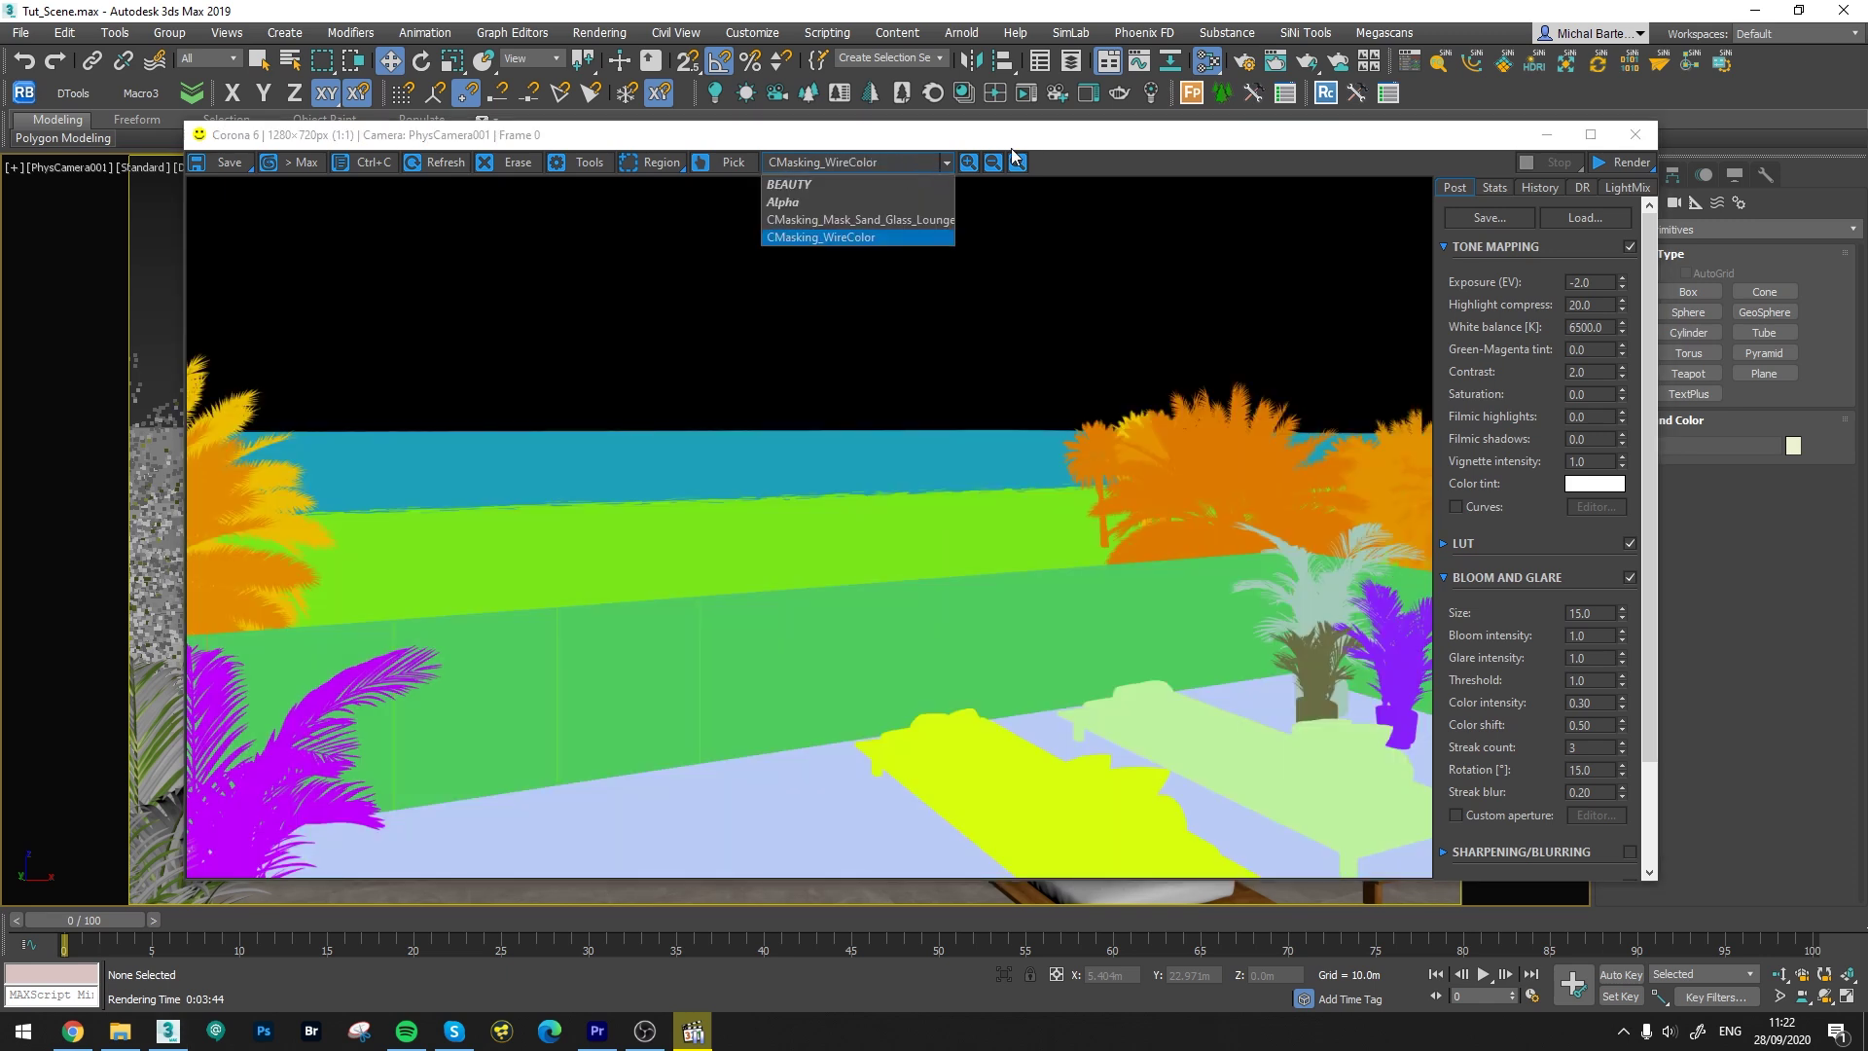
click(1041, 148)
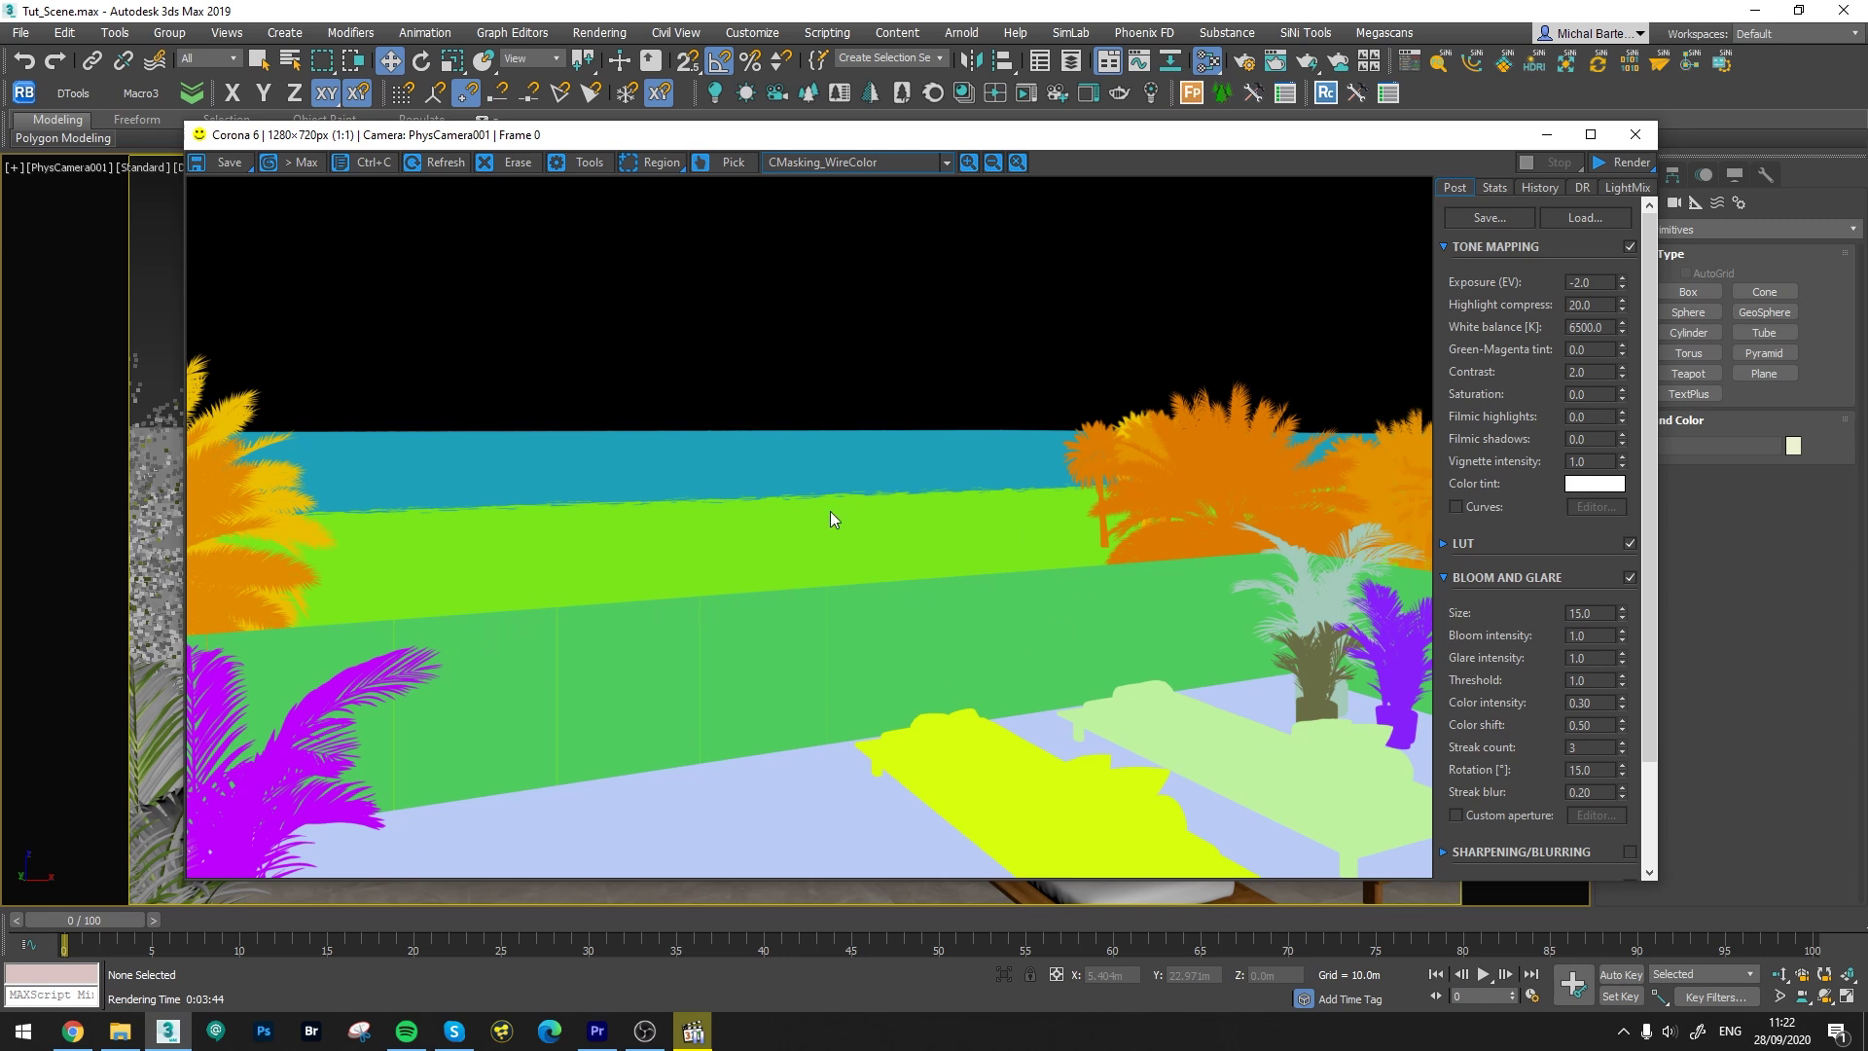
click(899, 172)
click(886, 184)
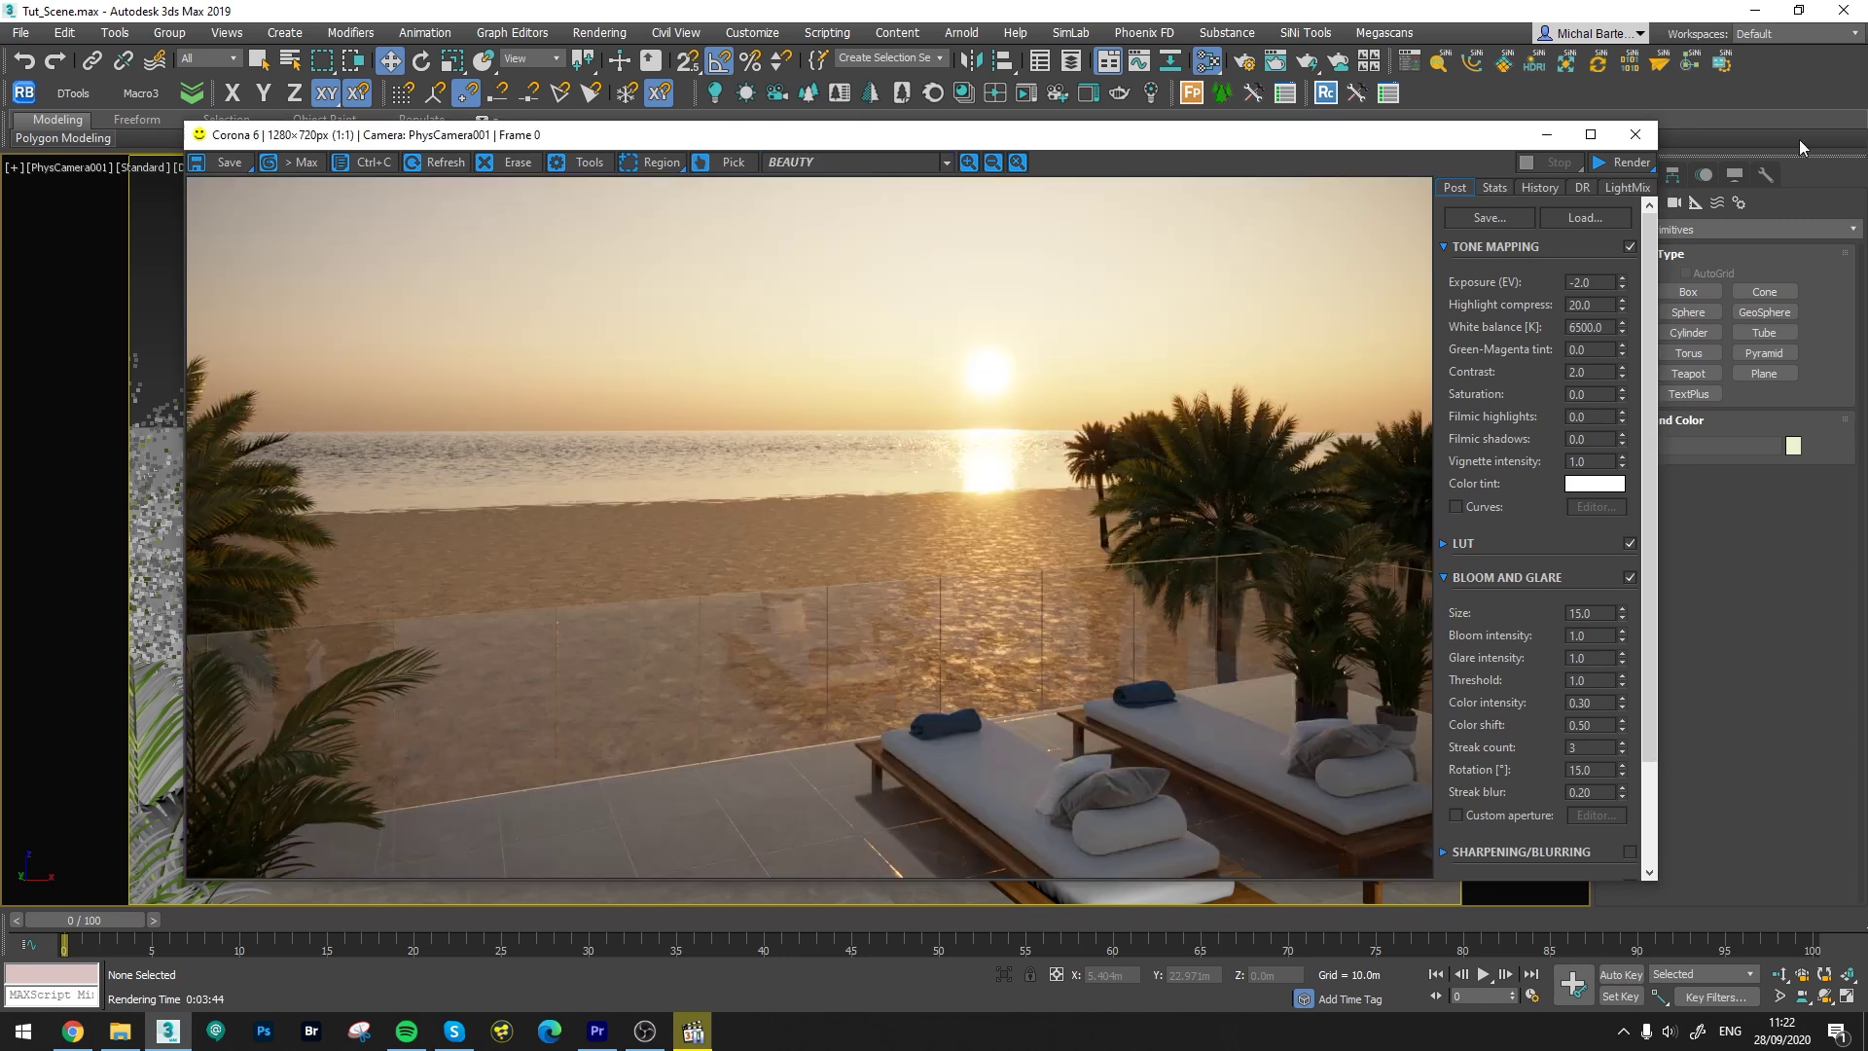
In the Glass CoronaMtl's Advanced options, set Propagate masks to Through refraction
click(1549, 134)
click(1039, 401)
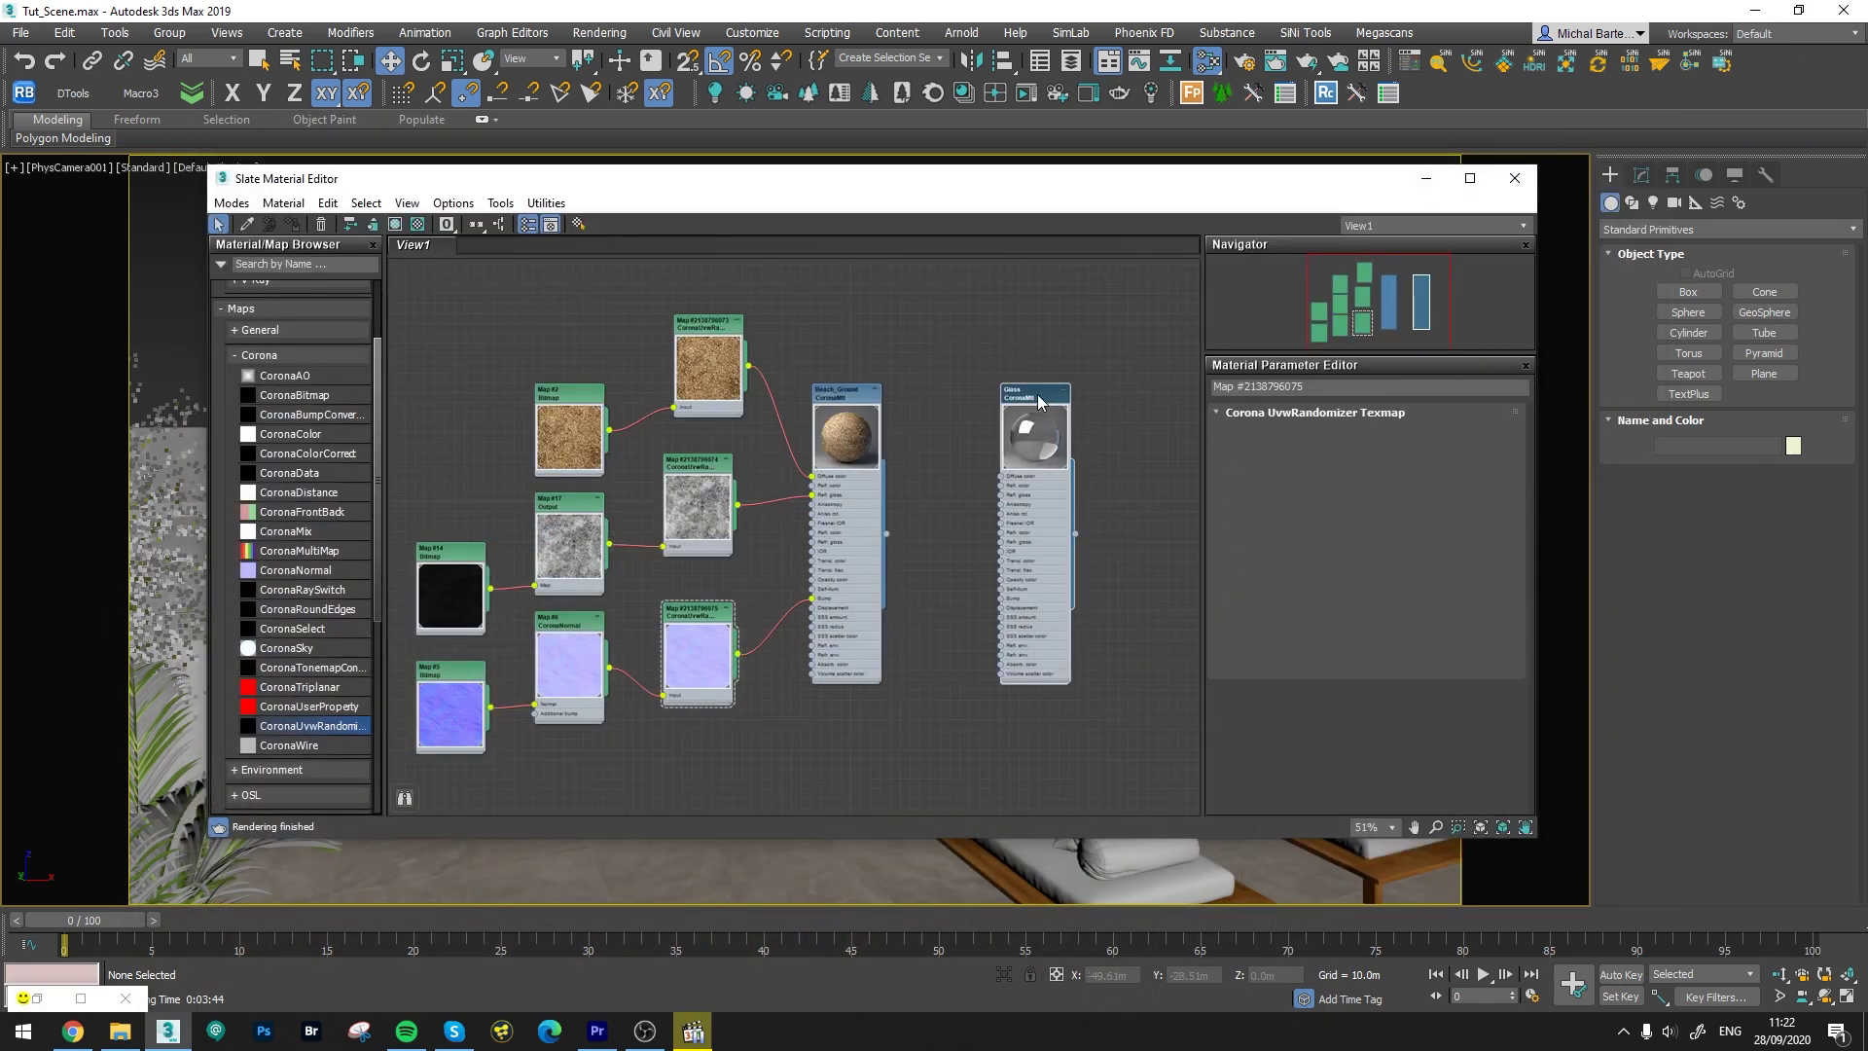
scroll(1235, 582, down, 5)
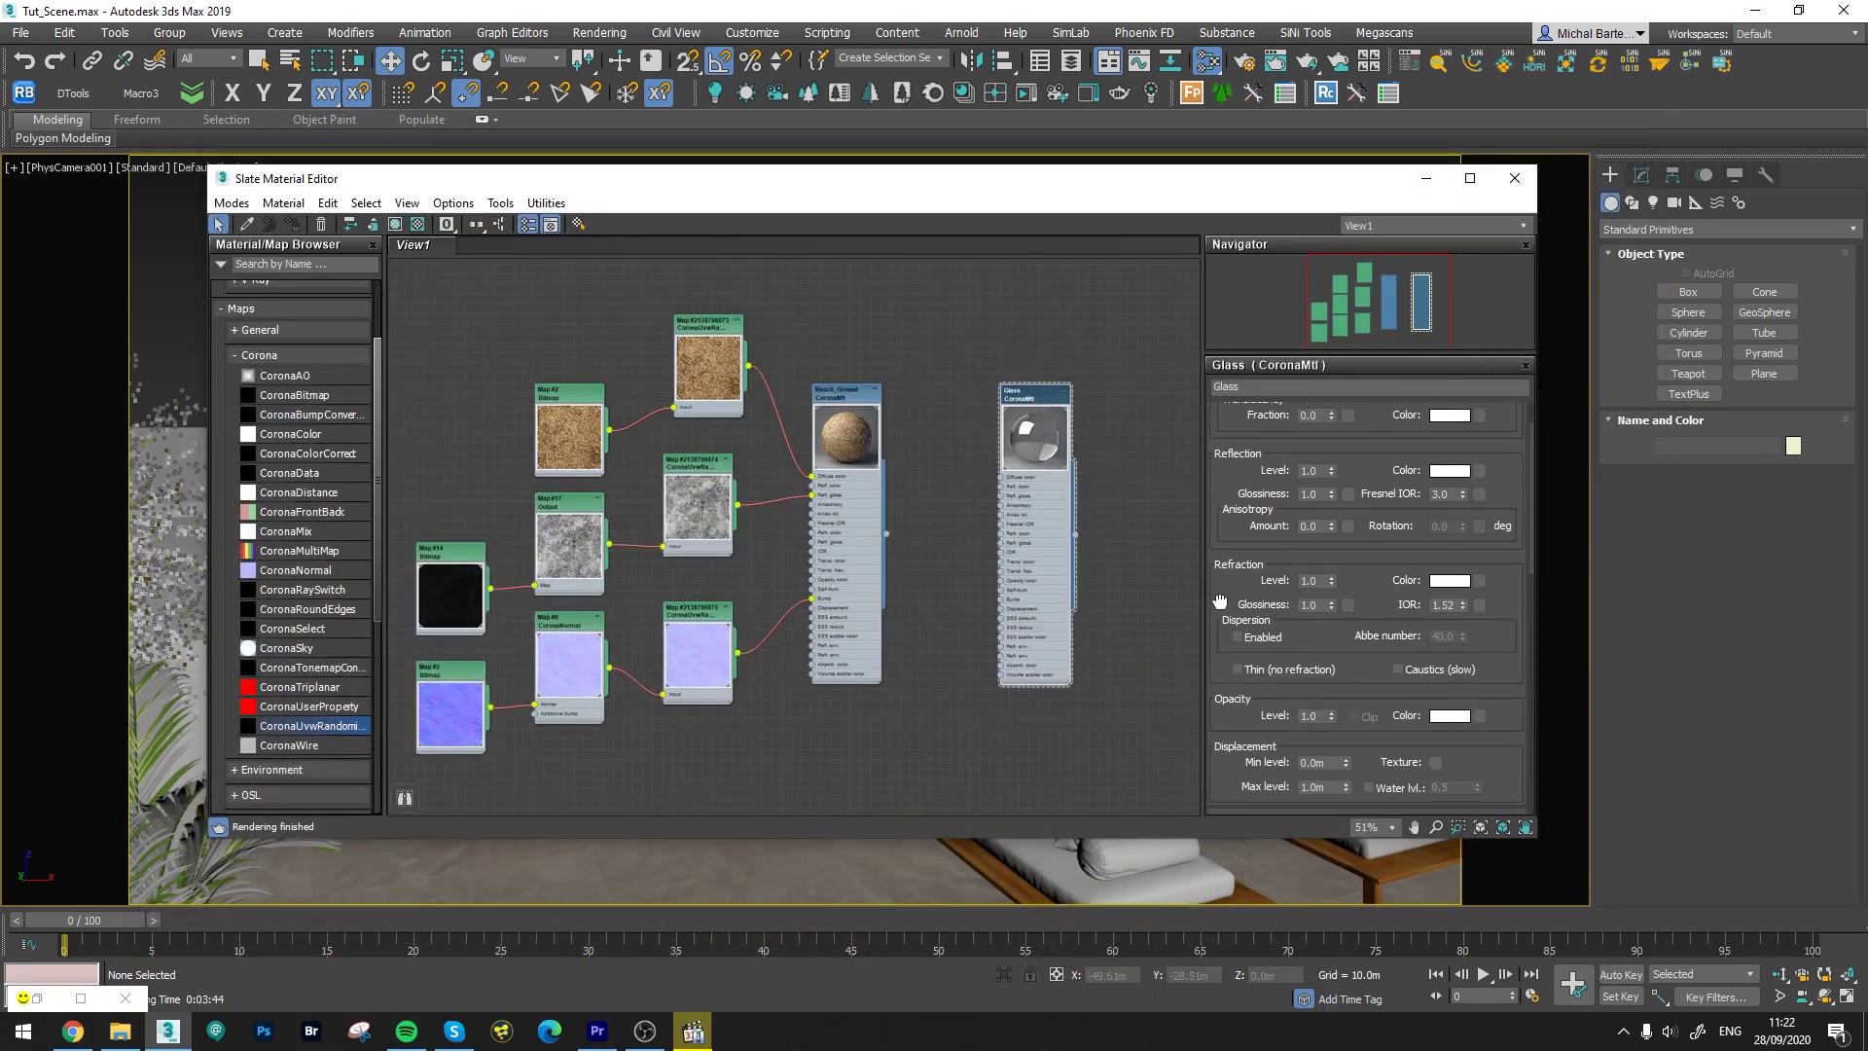
drag(1214, 378, 1213, 333)
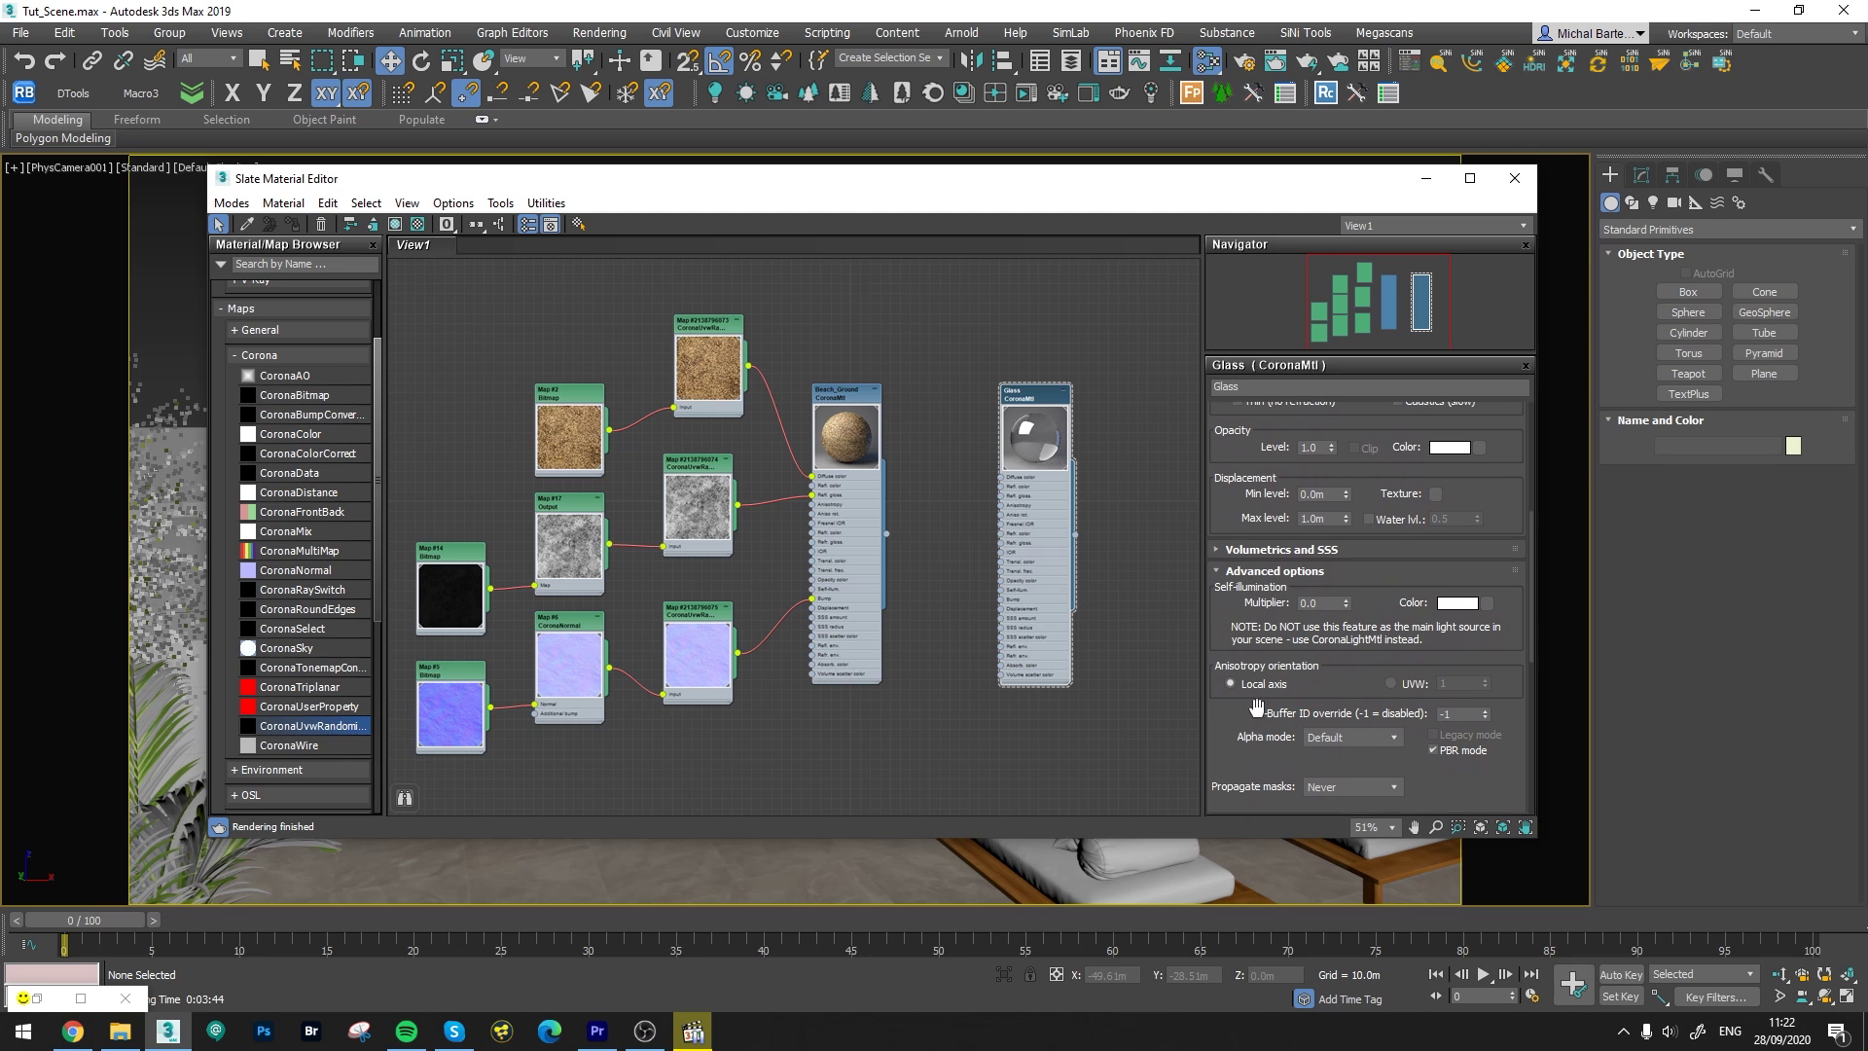
scroll(1255, 700, down, 2)
click(1323, 679)
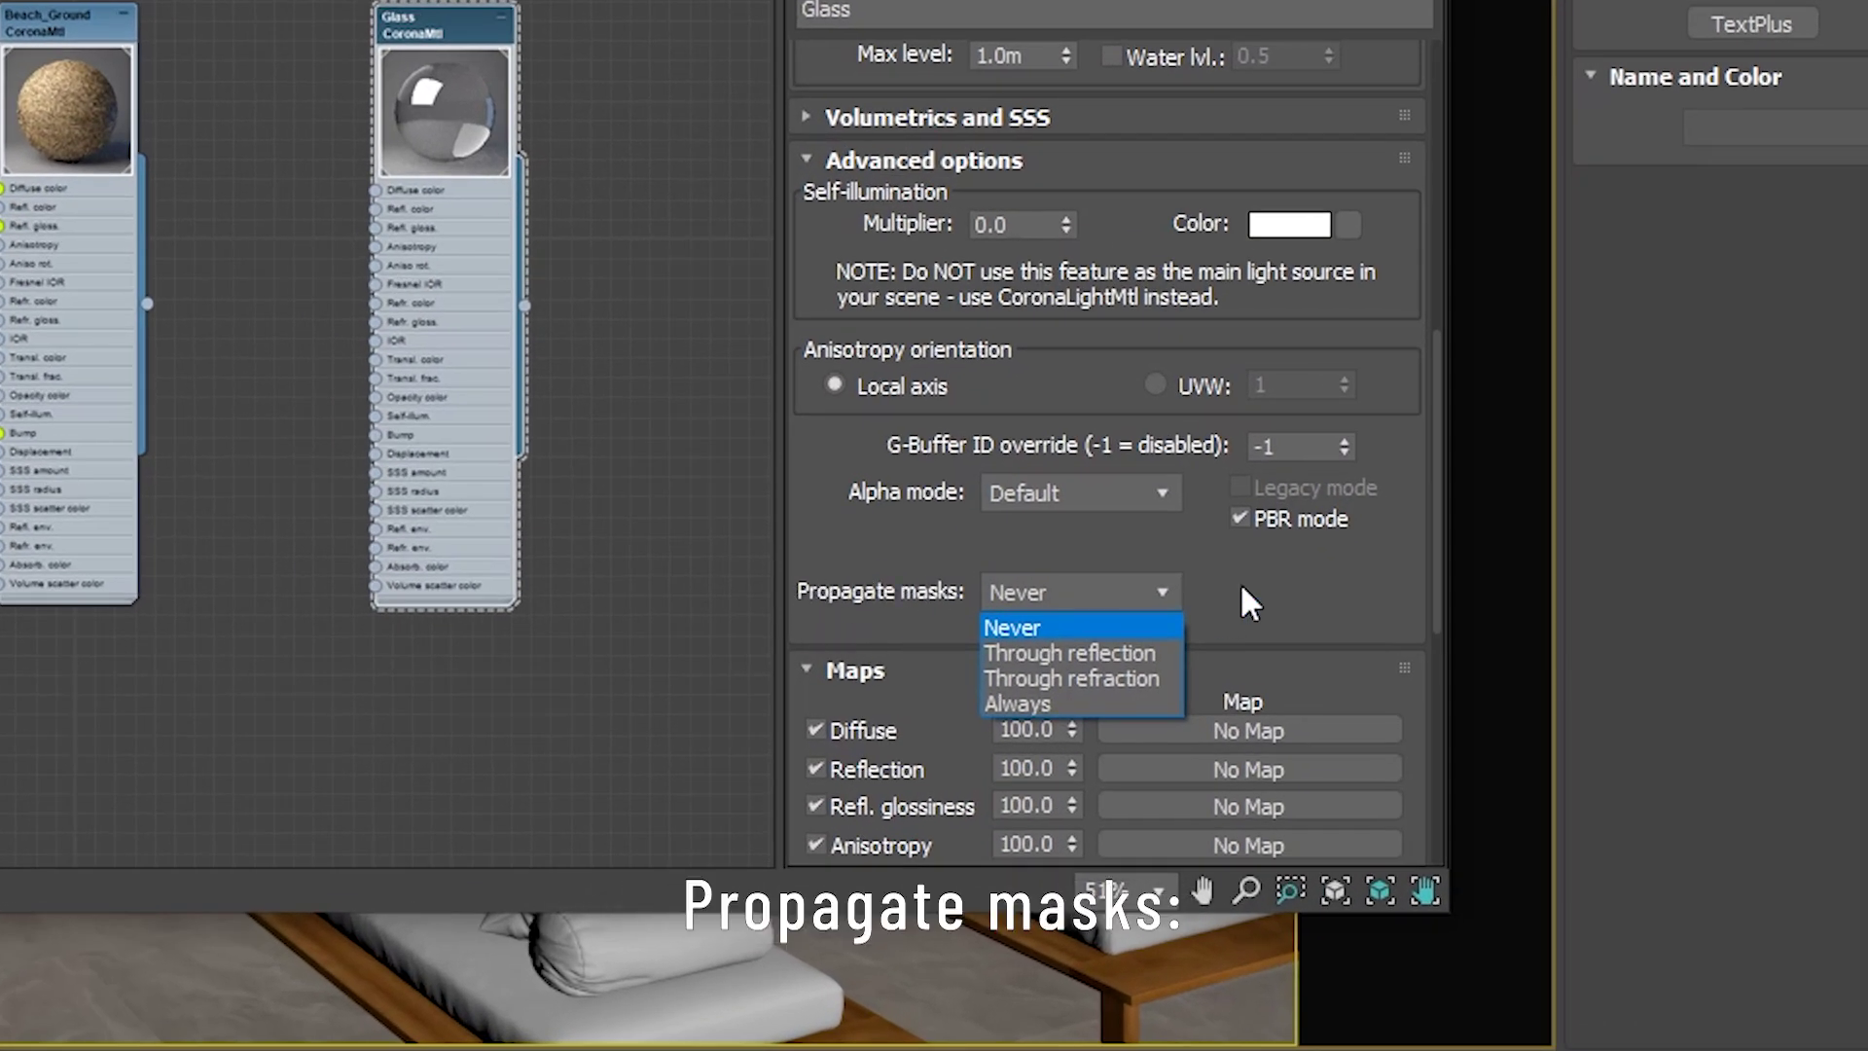
click(1138, 676)
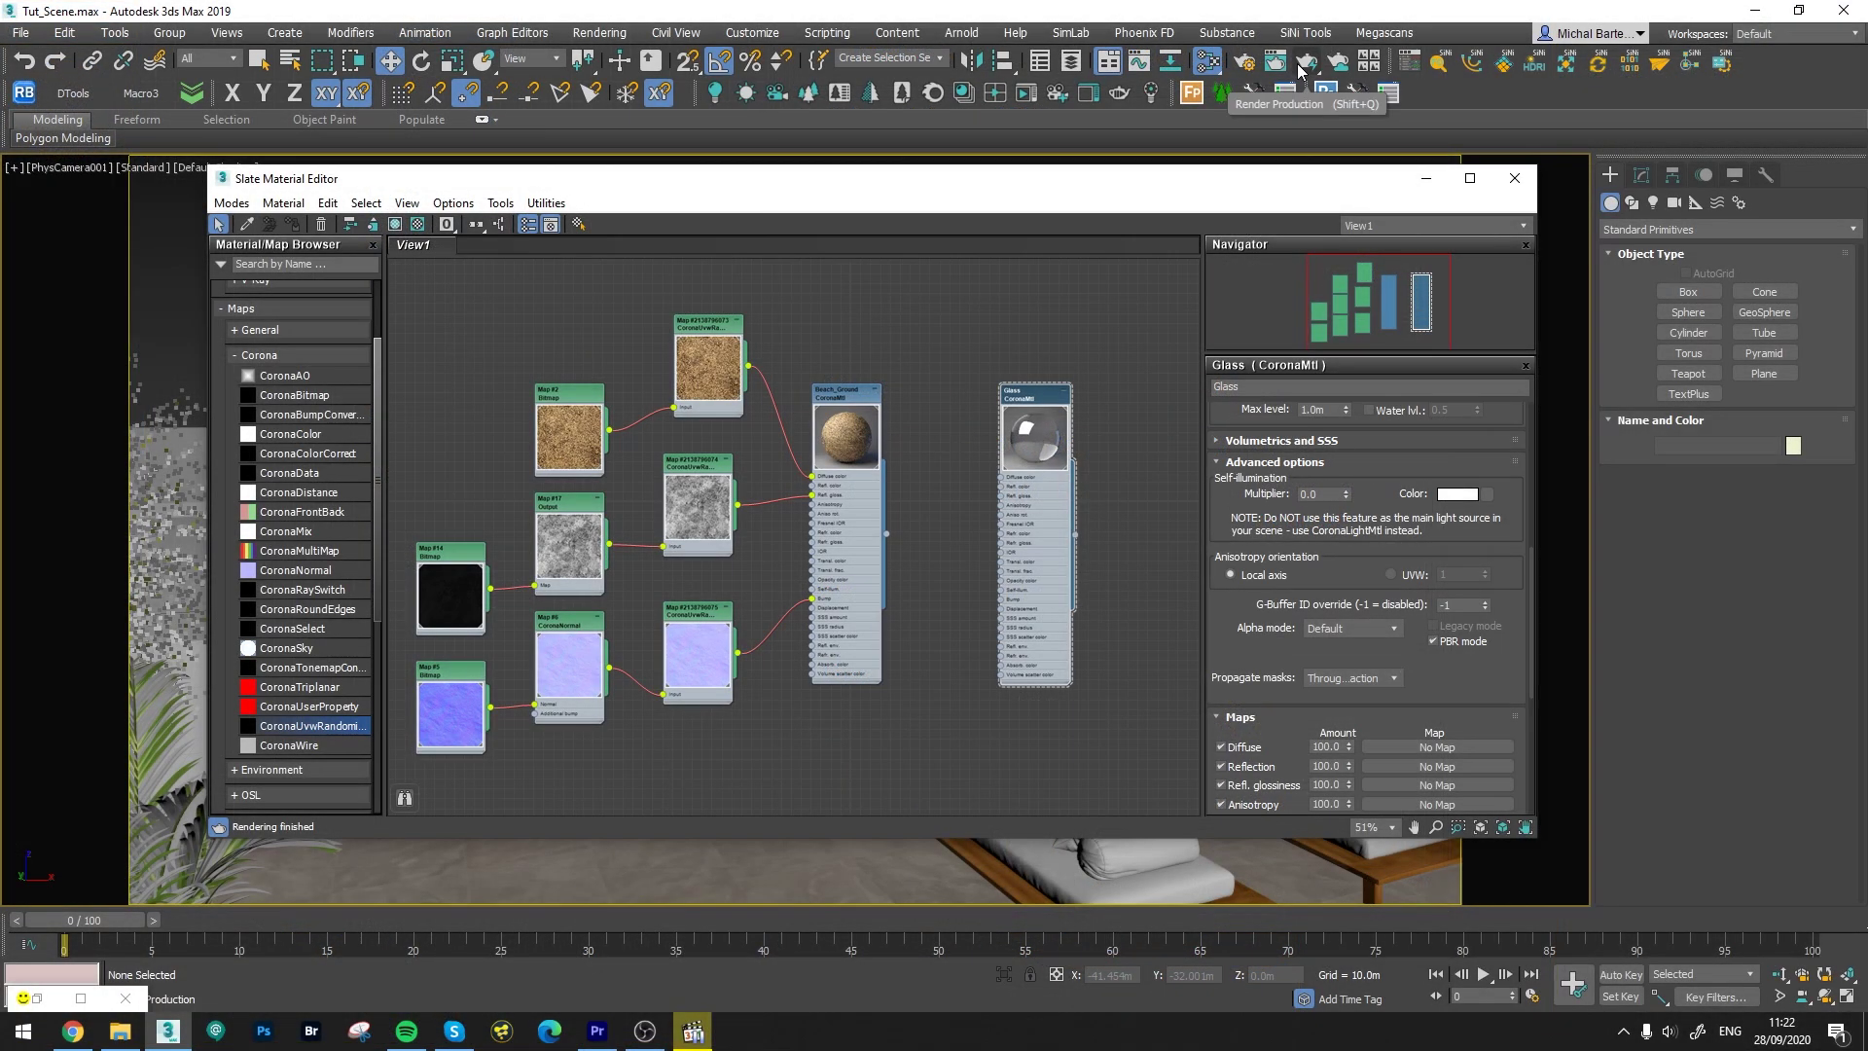
Re-render, view the CMasking_Mask_Sand_Glass_Lounge pass, then return the VFB to BEAUTY
click(1299, 66)
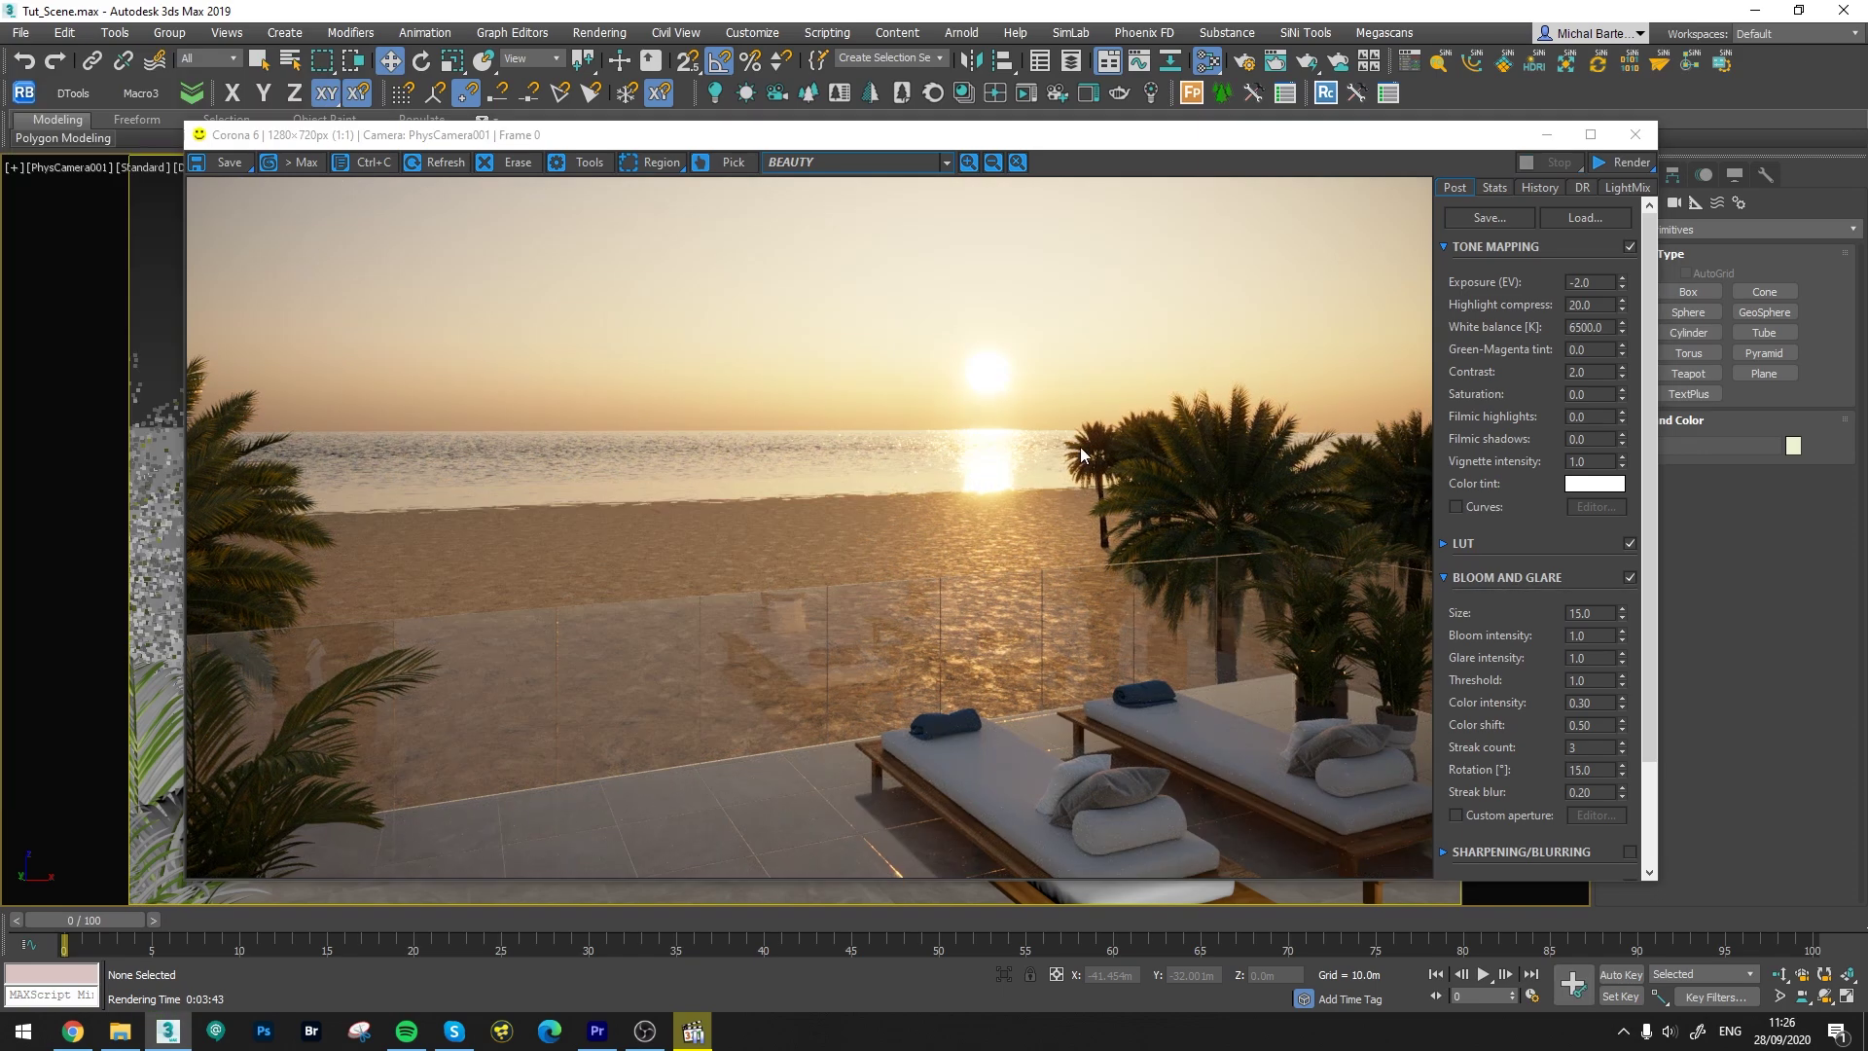
click(905, 166)
click(875, 221)
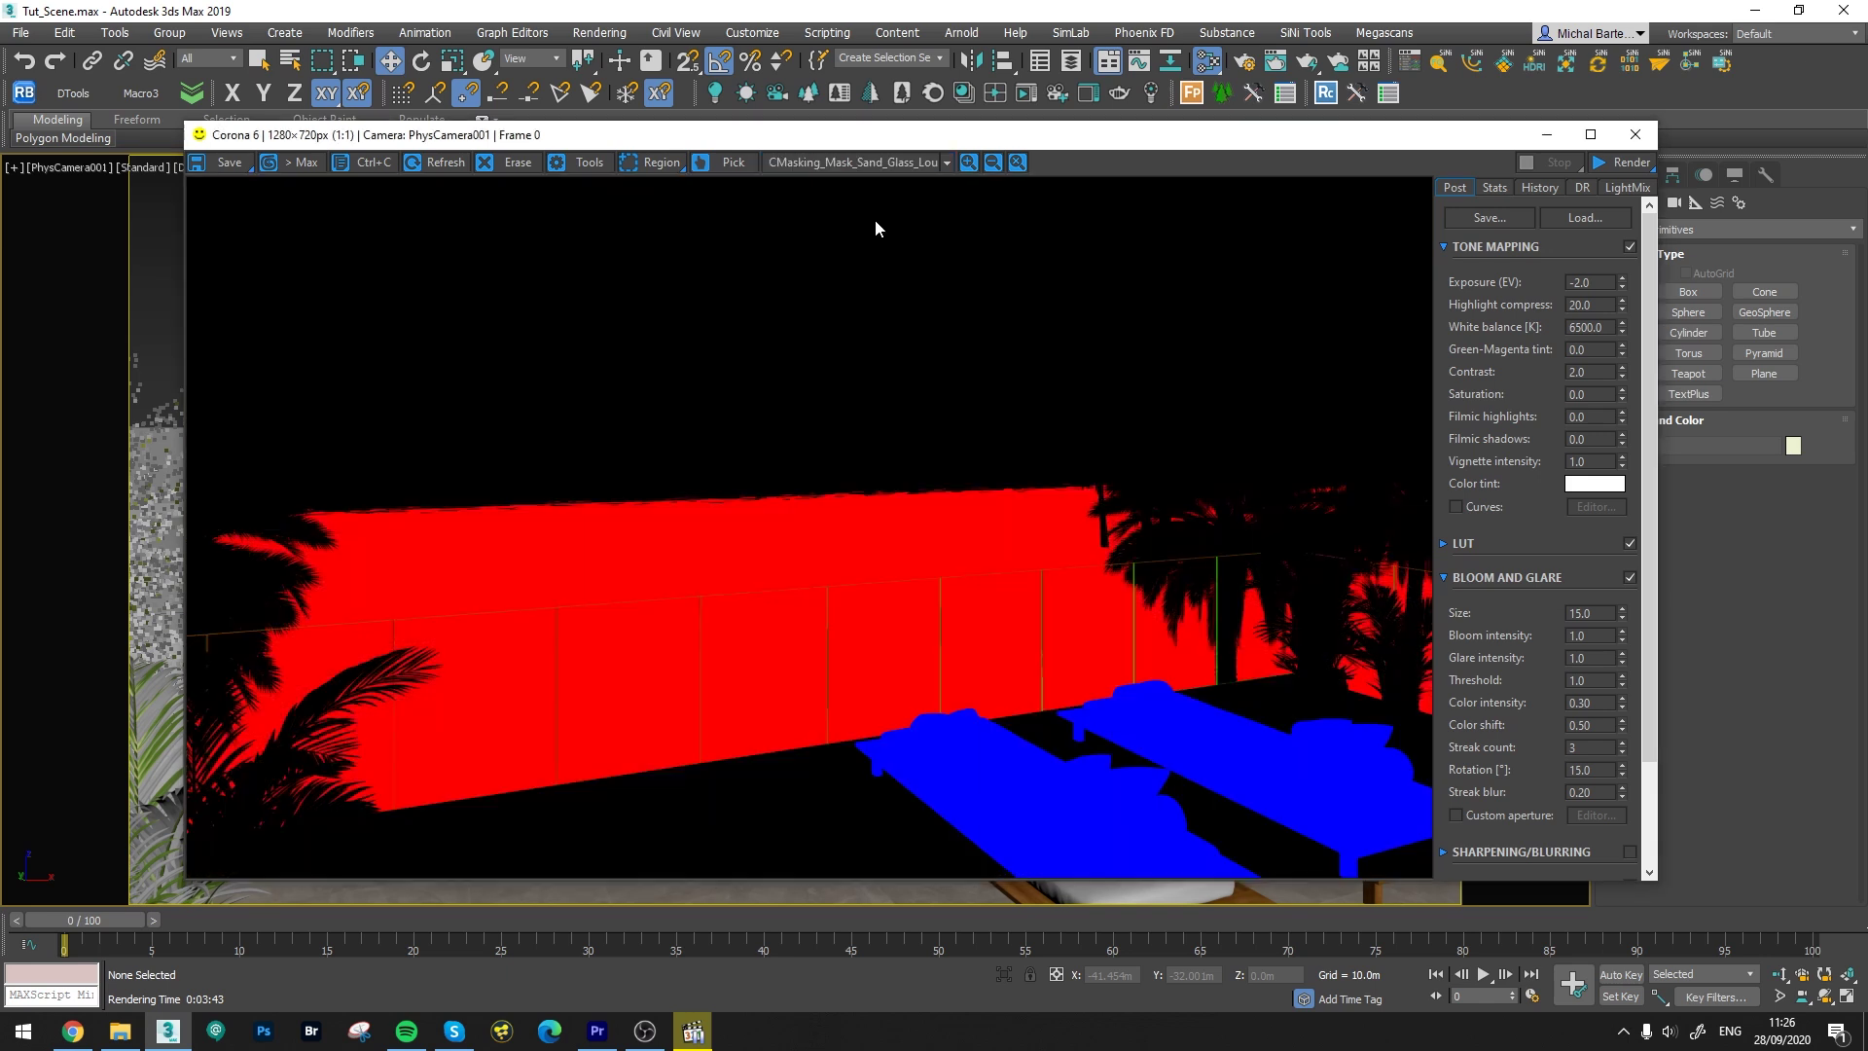
scroll(903, 163, down, 1)
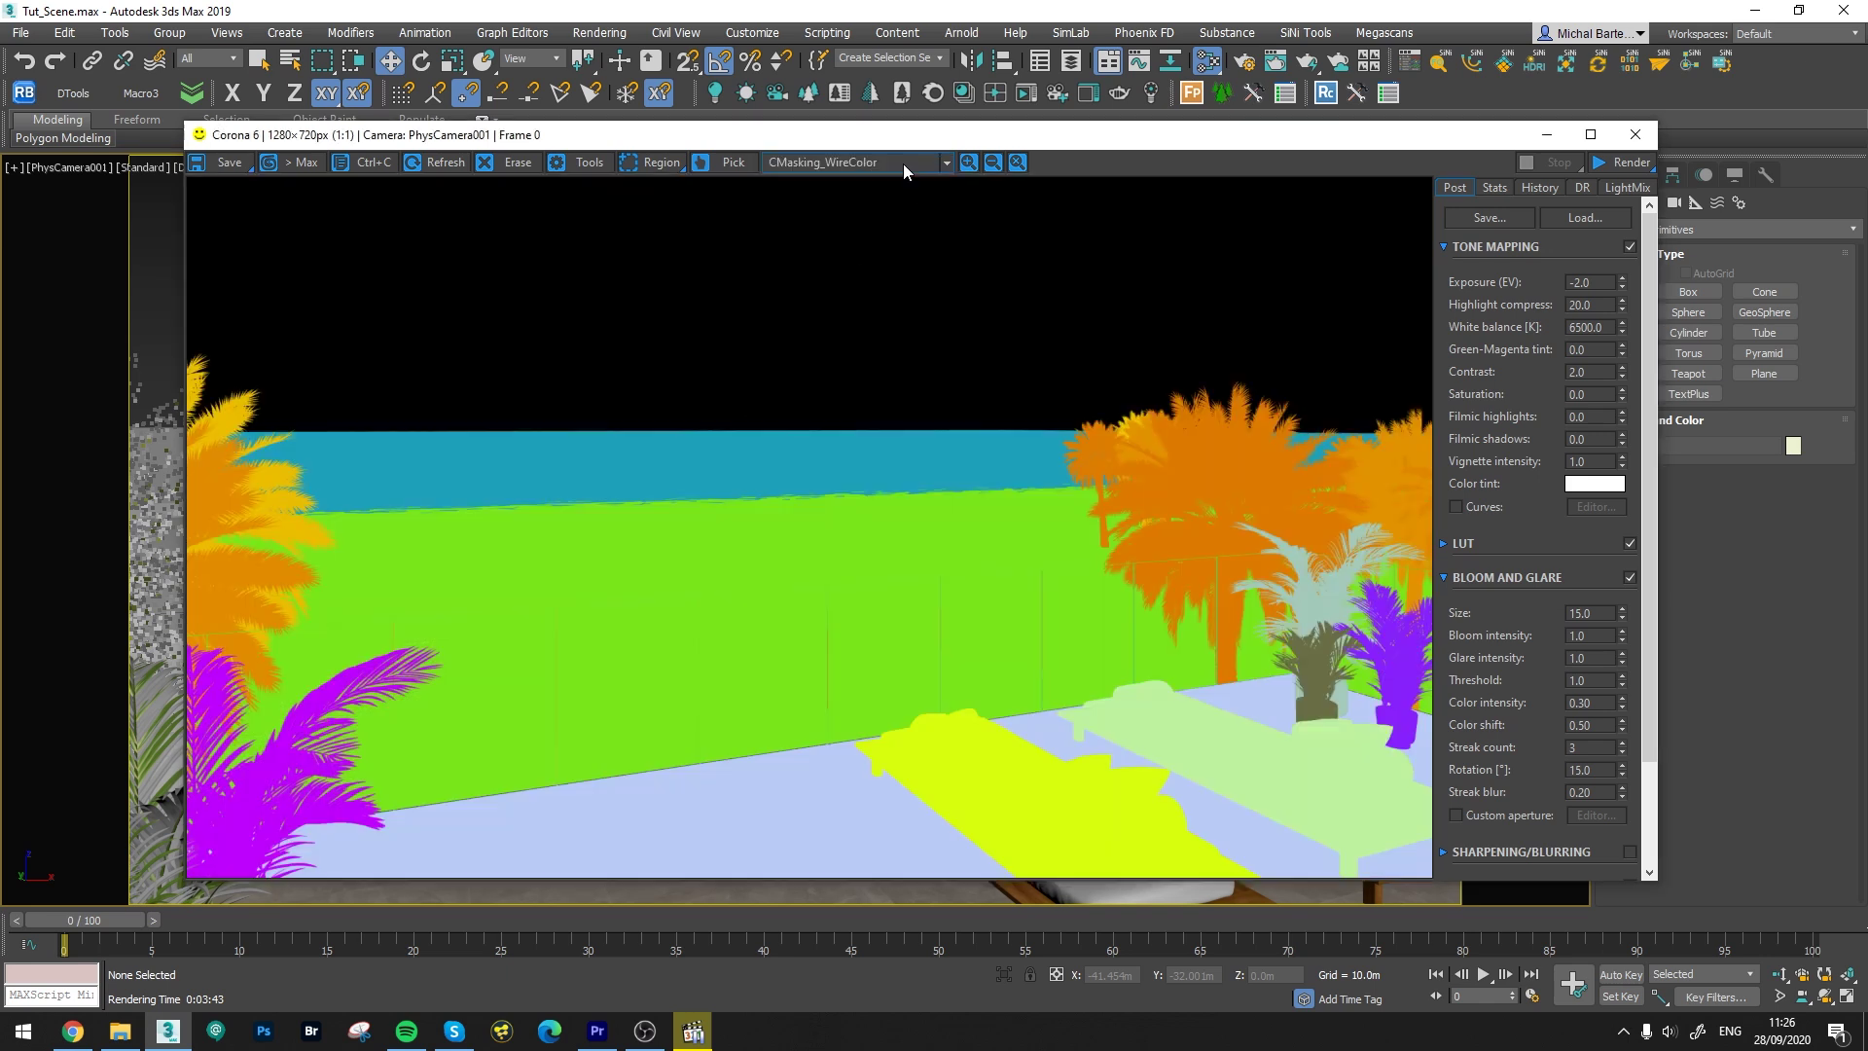
click(835, 168)
click(825, 179)
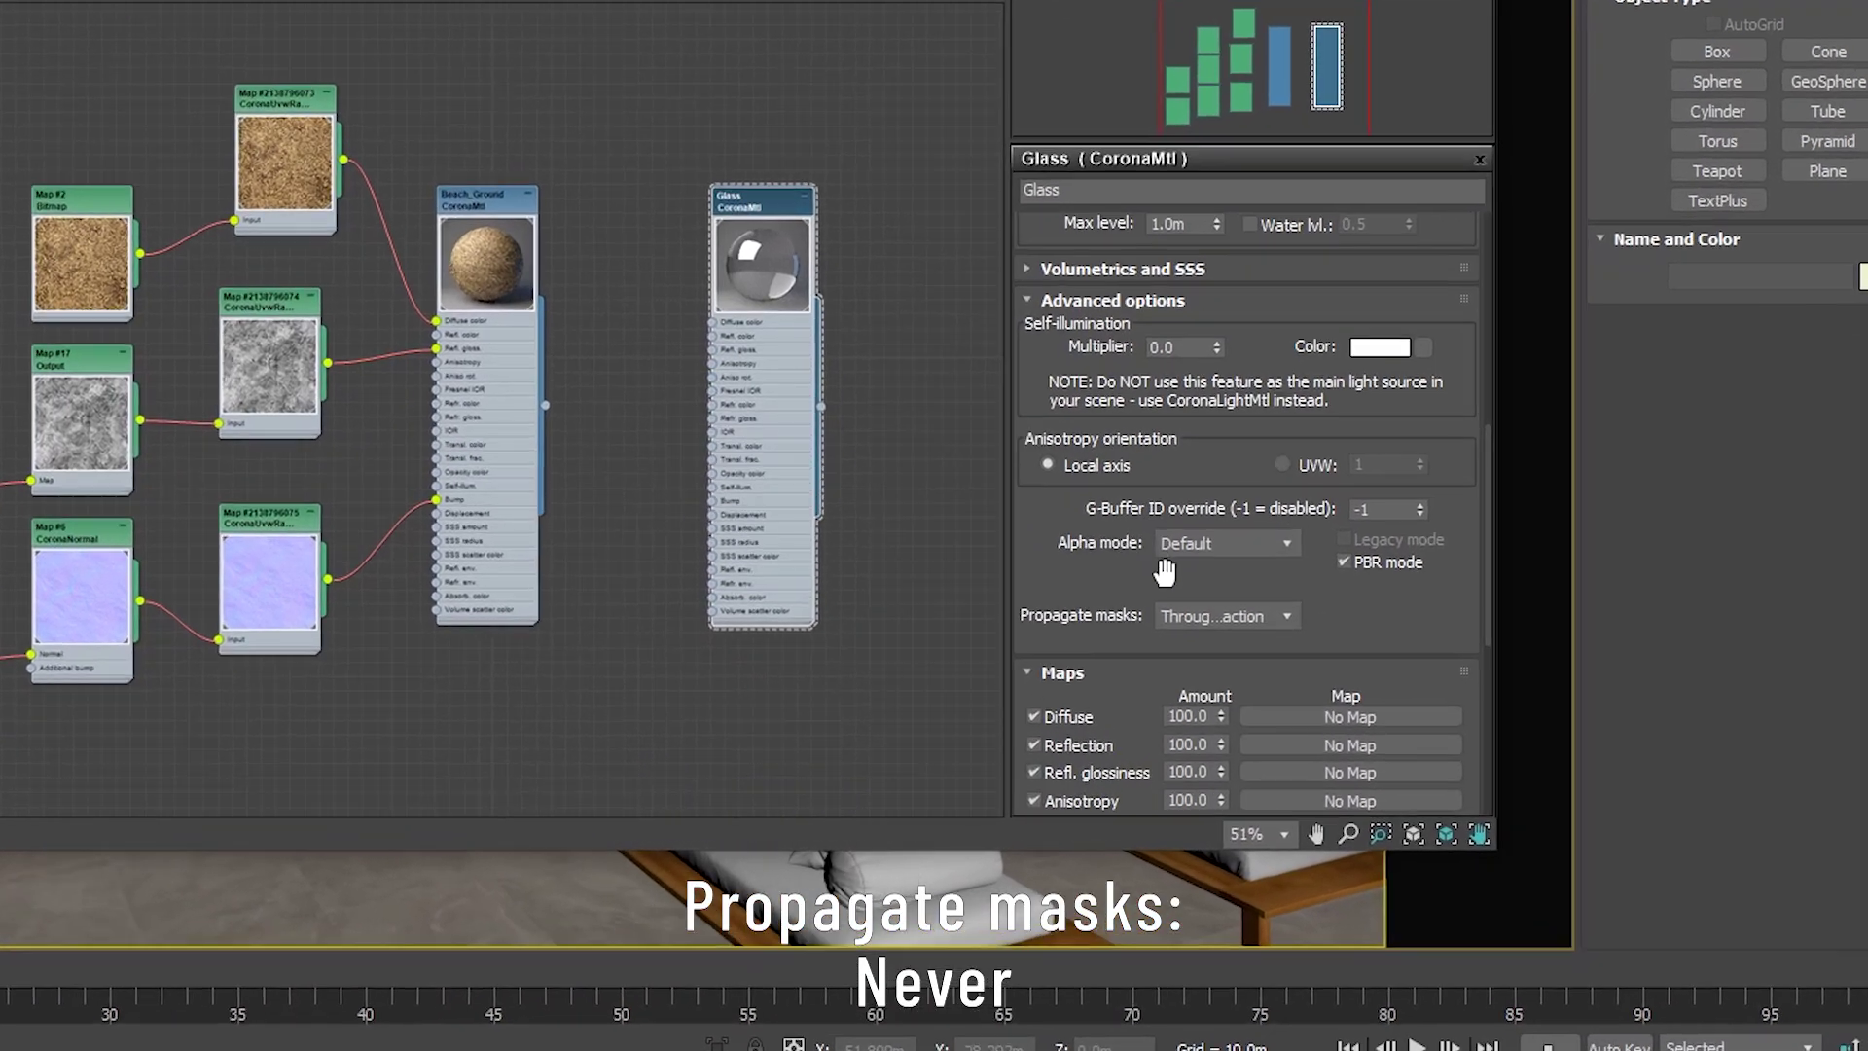
Switch the Glass material to a different Propagate masks option and re-render the terrace
click(1207, 615)
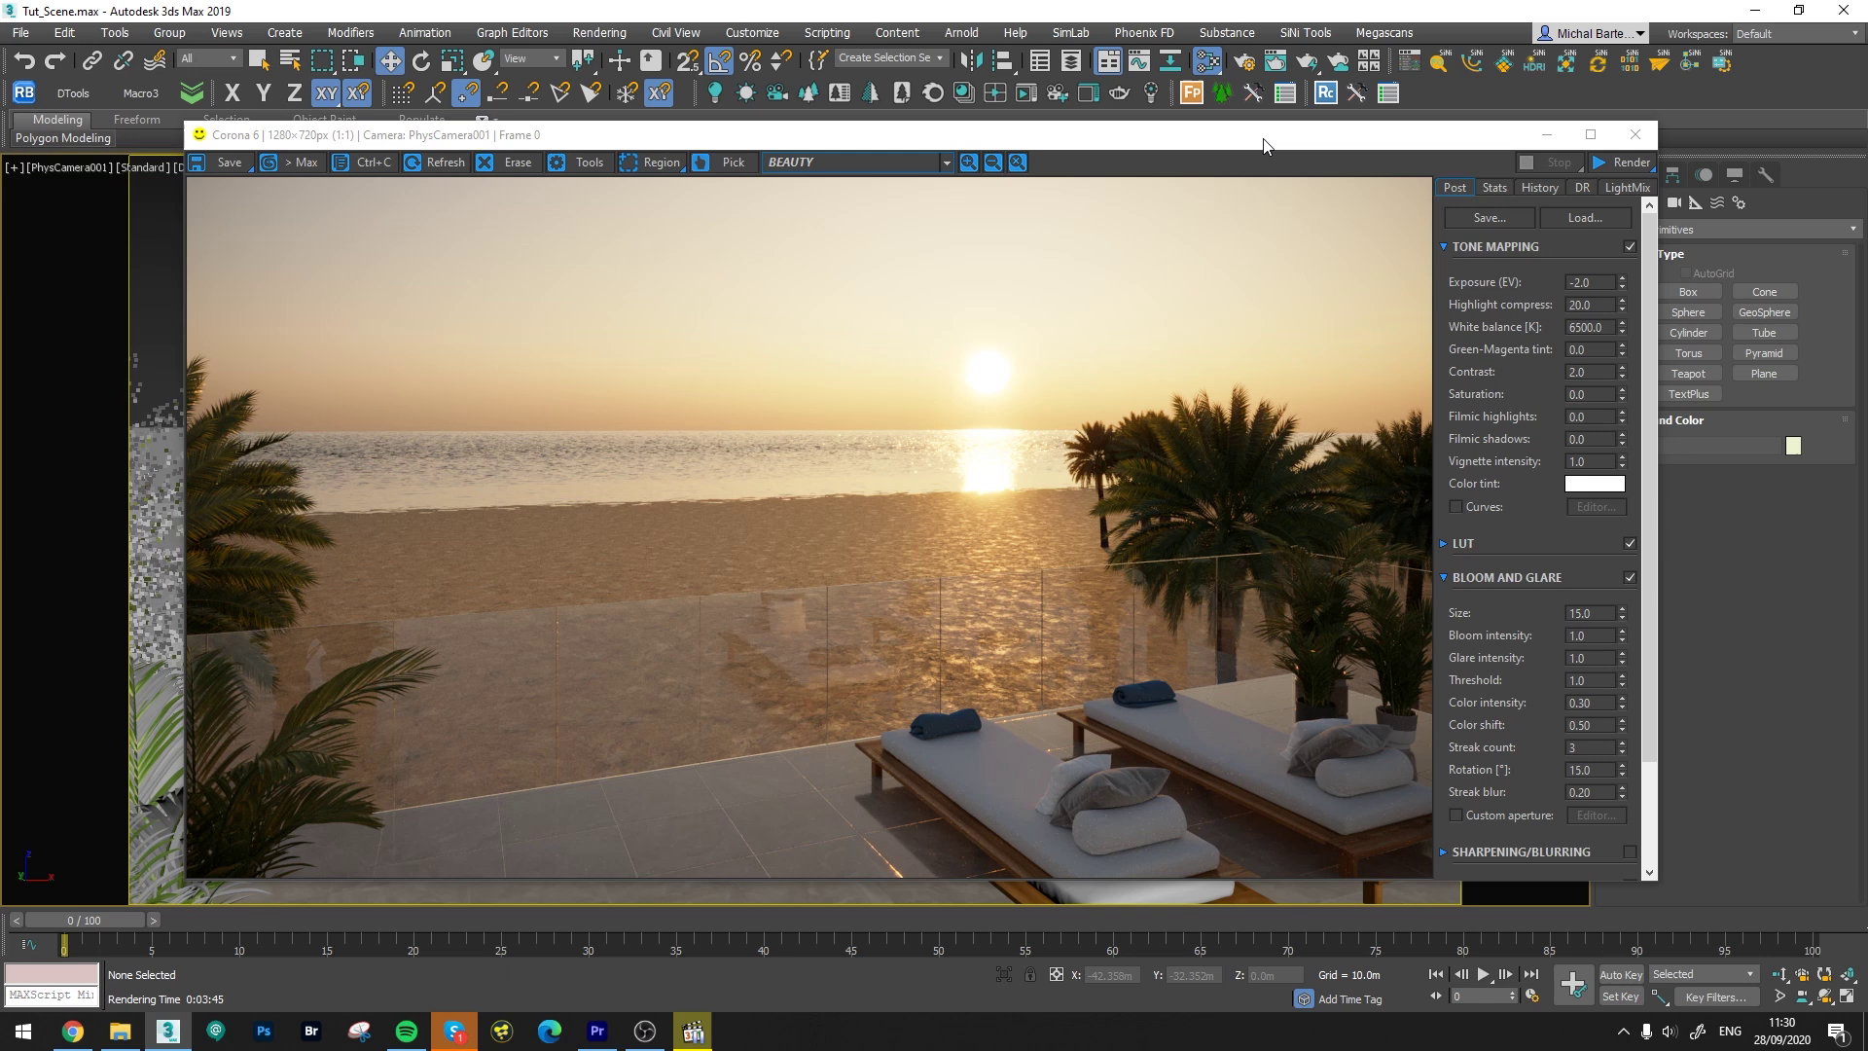
Inspect the CMasking_Mask_Sand_Glass_Lounge and CMasking_WireColor passes, then reopen Glass's Propagate masks options
click(903, 171)
click(866, 208)
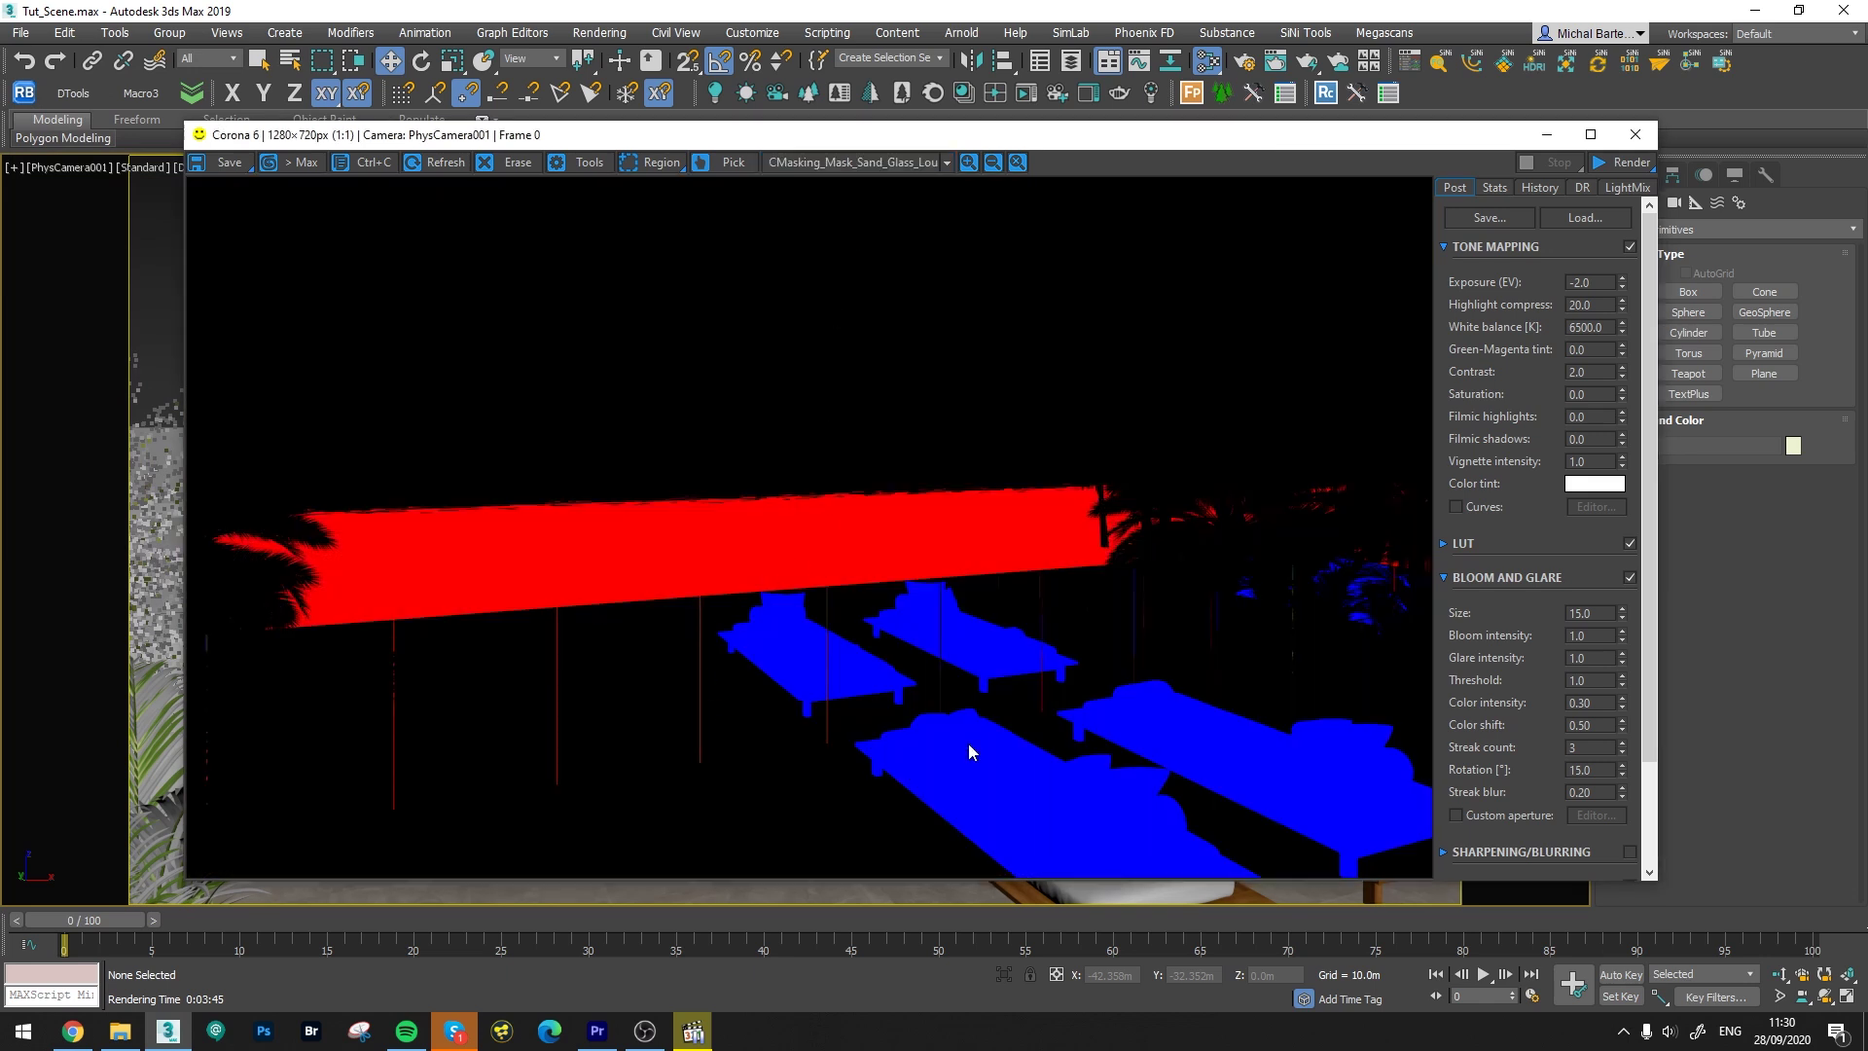
click(896, 162)
click(837, 240)
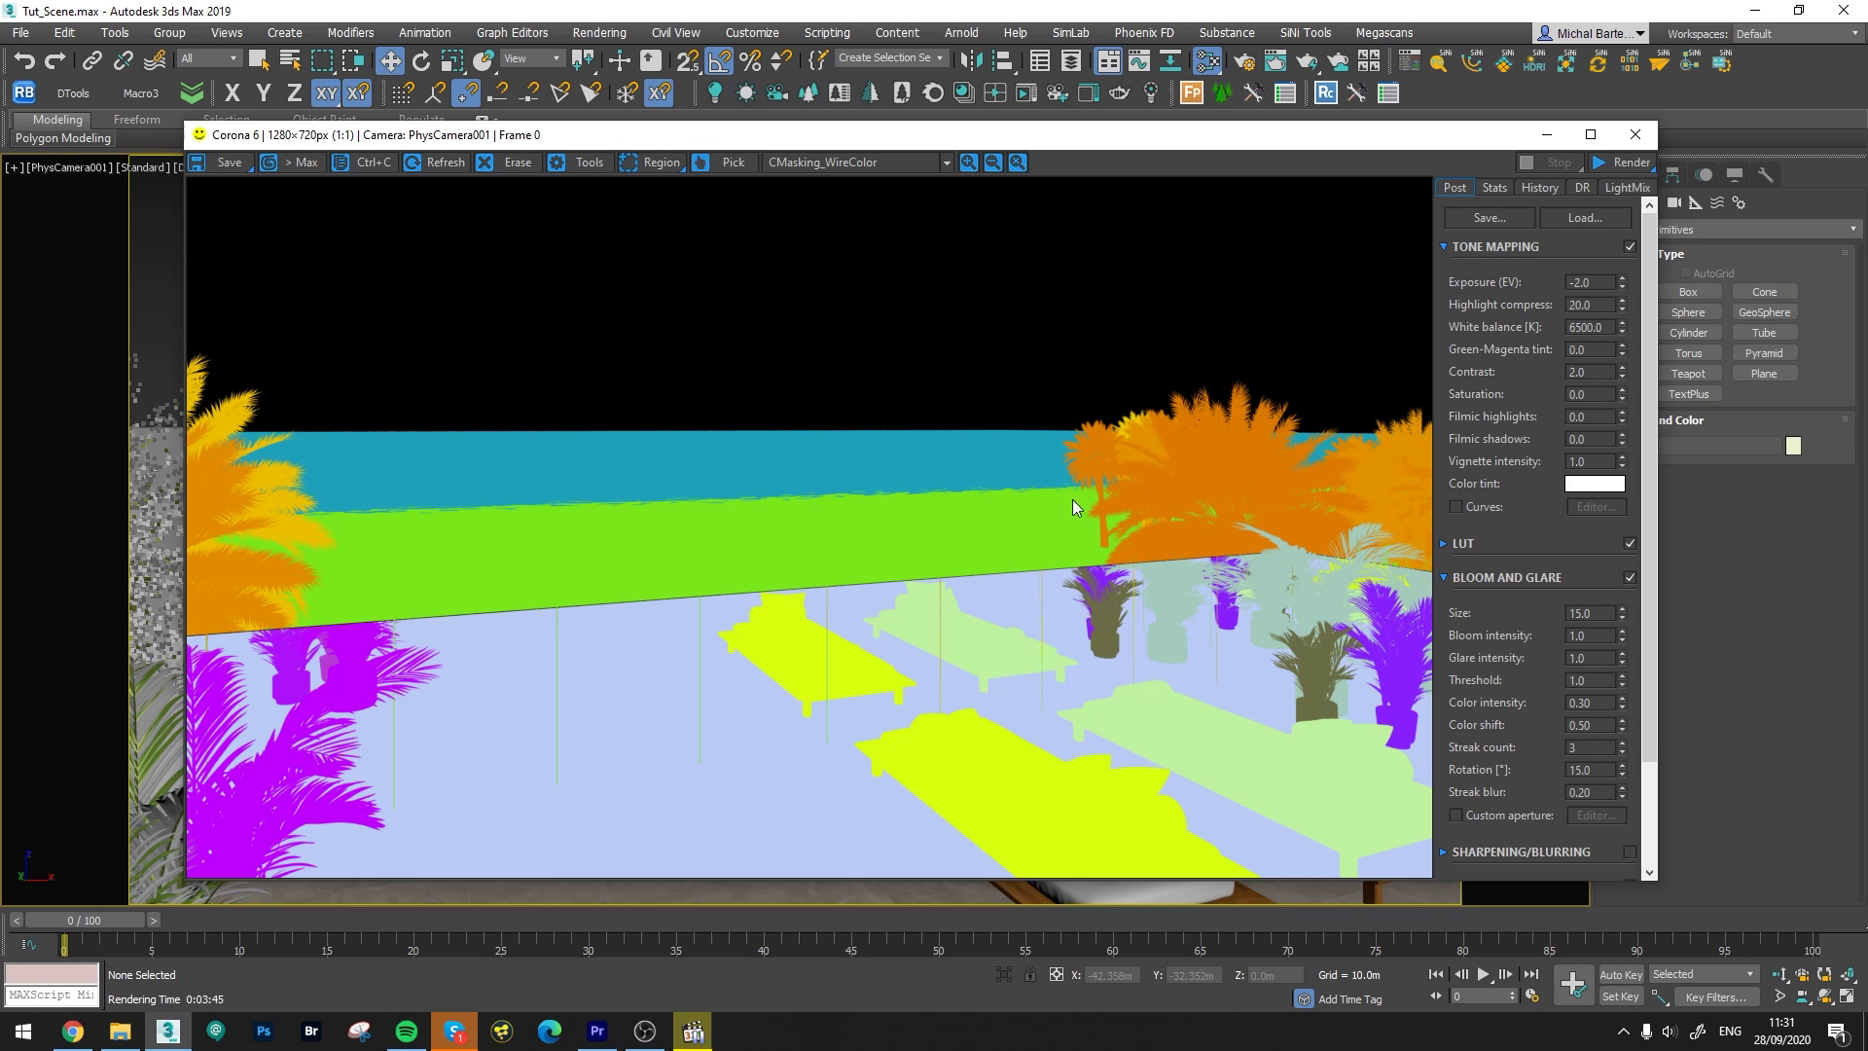
click(1547, 137)
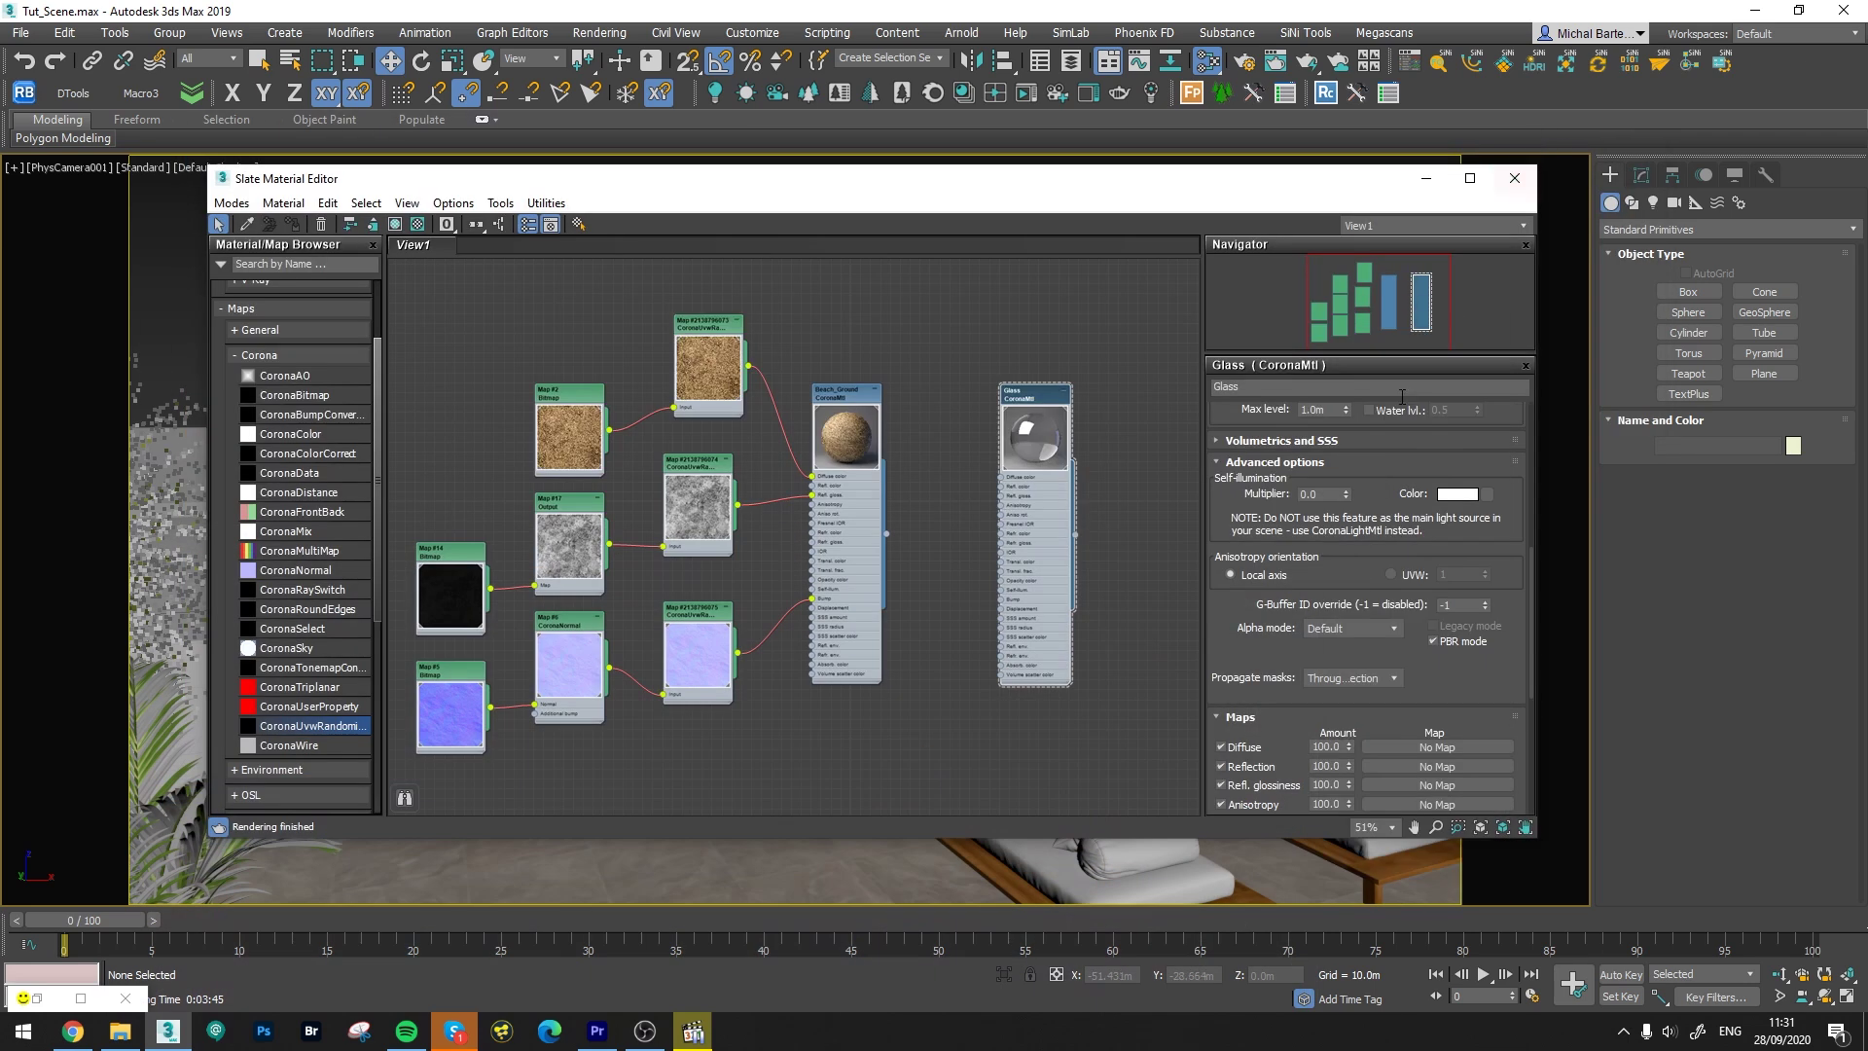
click(1347, 678)
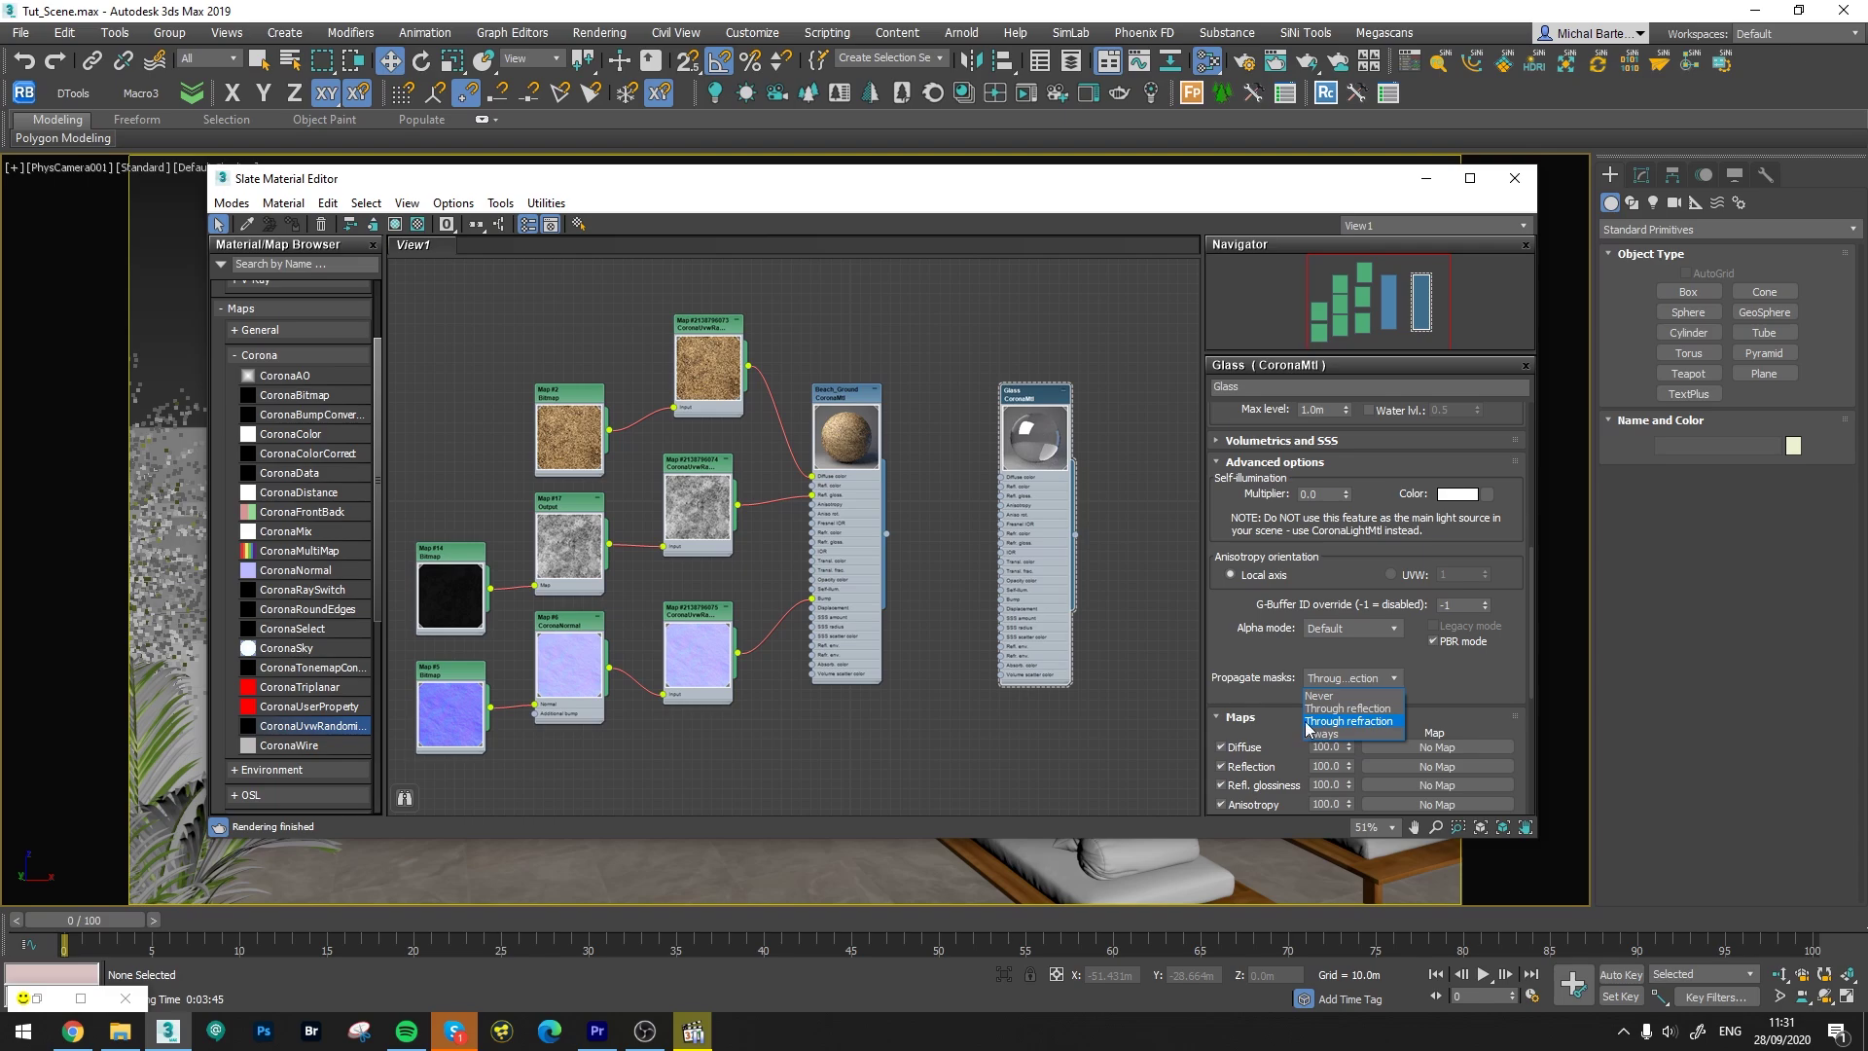